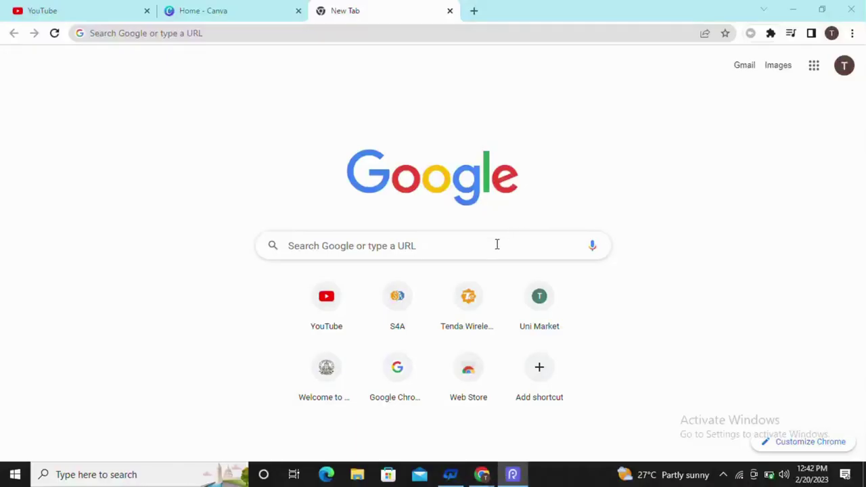
- Run a Google search for 'canva' in Chrome
{"action": "left_click", "coordinate": [497, 244]}
{"action": "type", "text": "can"}
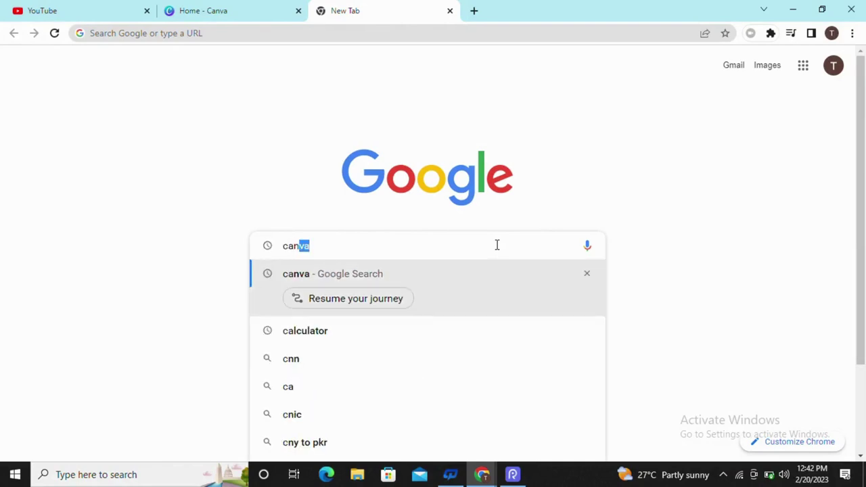
{"action": "type", "text": "va"}
{"action": "key", "text": "Return"}
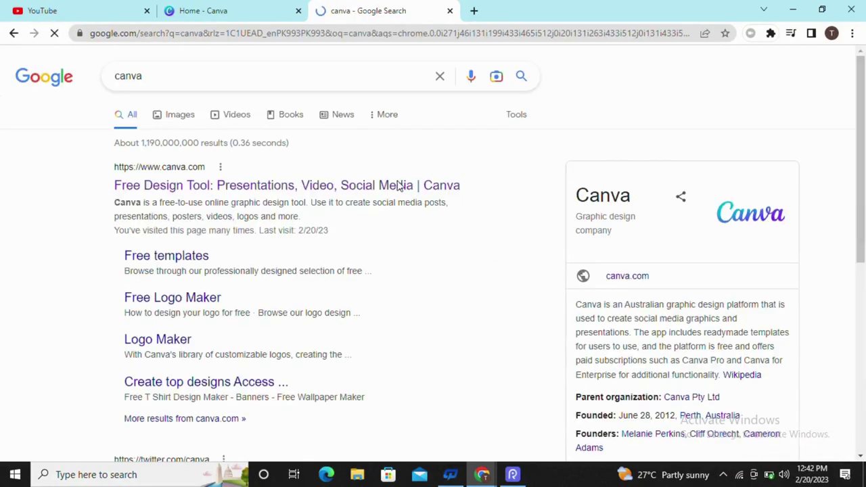
- Go to canva.com from the results and search Canva for 'wraparound mug' templates
{"action": "left_click", "coordinate": [336, 184]}
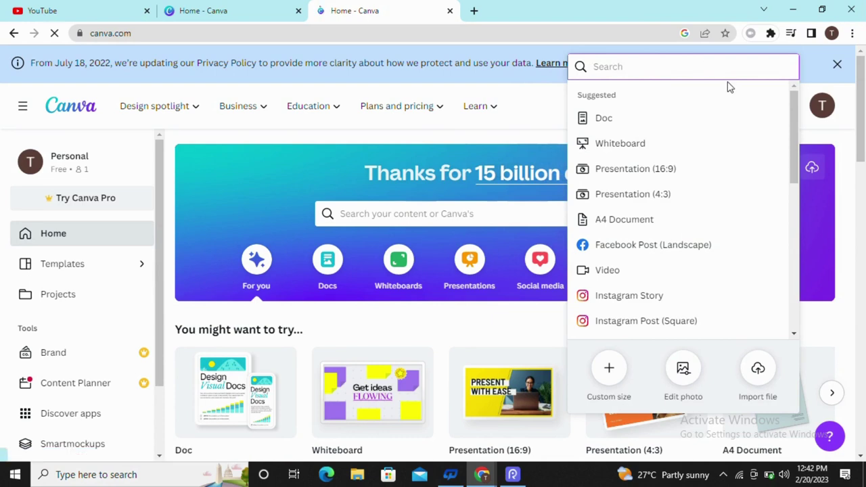
{"action": "left_click", "coordinate": [465, 212]}
{"action": "type", "text": "mug wra"}
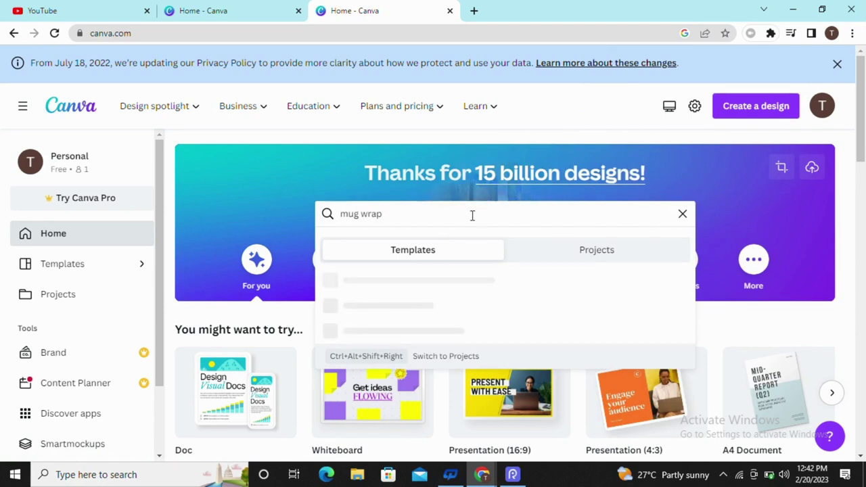
{"action": "key", "text": "ctrl+a"}
{"action": "key", "text": "BackSpace"}
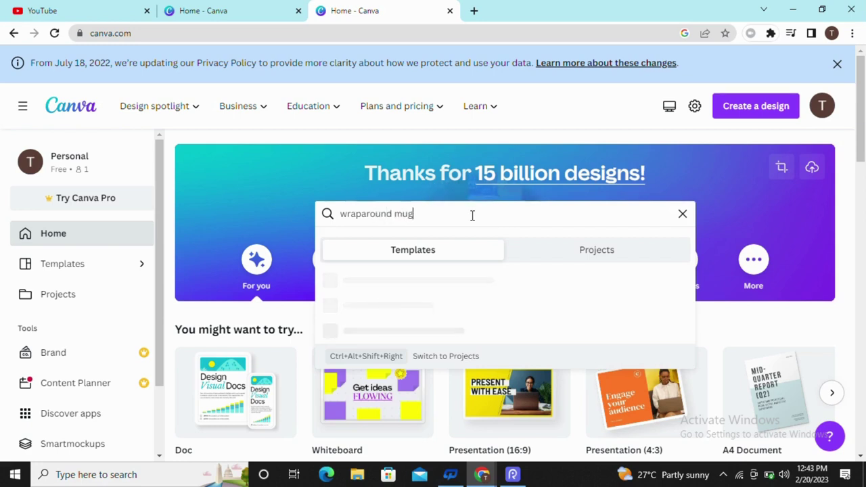
{"action": "key", "text": "Return"}
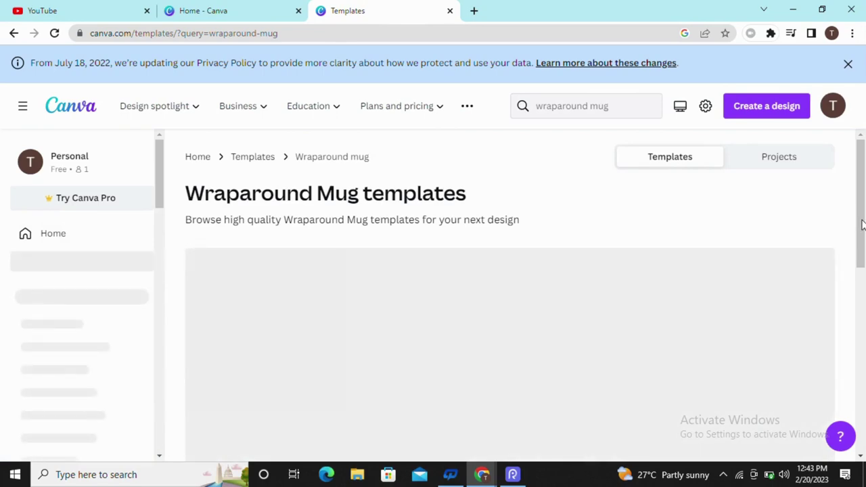
- Browse the 207 wraparound mug templates, then bring up the Create a design panel
{"action": "mouse_move", "coordinate": [862, 225]}
{"action": "left_mouse_down"}
{"action": "mouse_move", "coordinate": [862, 249]}
{"action": "mouse_move", "coordinate": [860, 155]}
{"action": "mouse_move", "coordinate": [865, 452]}
{"action": "left_mouse_up"}
{"action": "mouse_move", "coordinate": [860, 360]}
{"action": "left_mouse_down"}
{"action": "mouse_move", "coordinate": [860, 402]}
{"action": "mouse_move", "coordinate": [865, 284]}
{"action": "mouse_move", "coordinate": [854, 149]}
{"action": "left_mouse_up"}
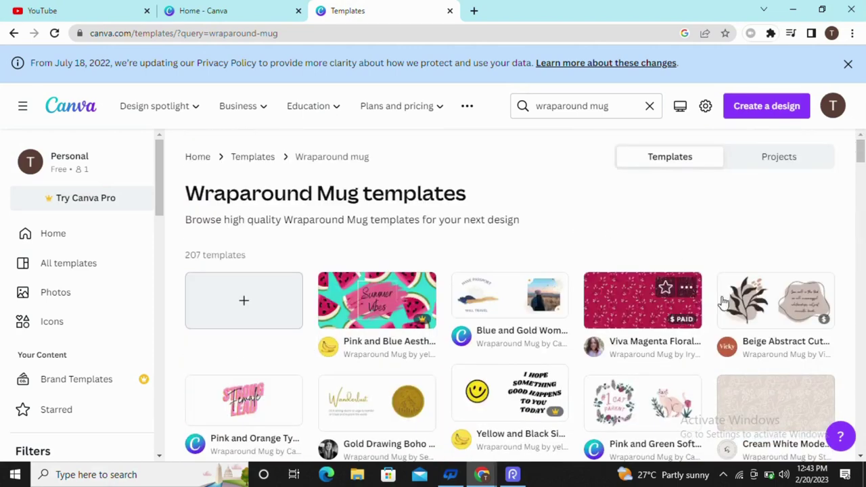
{"action": "scroll", "coordinate": [860, 154], "scroll_direction": "down", "scroll_amount": 3}
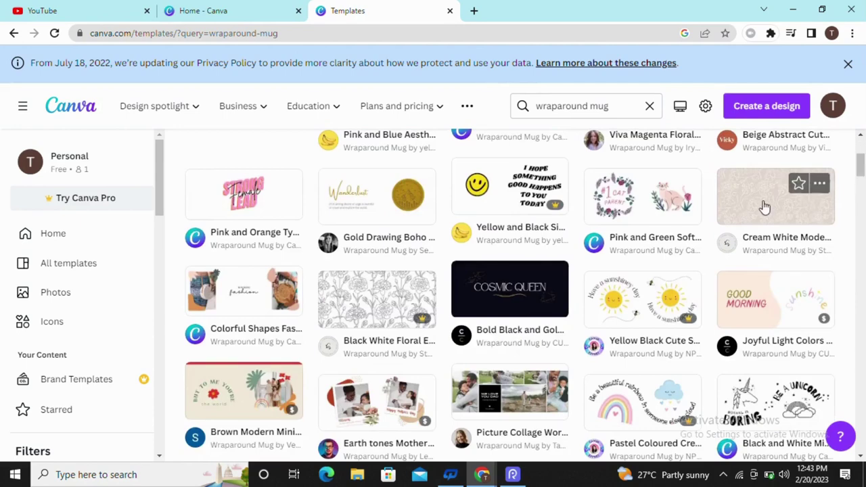
{"action": "left_click", "coordinate": [749, 116]}
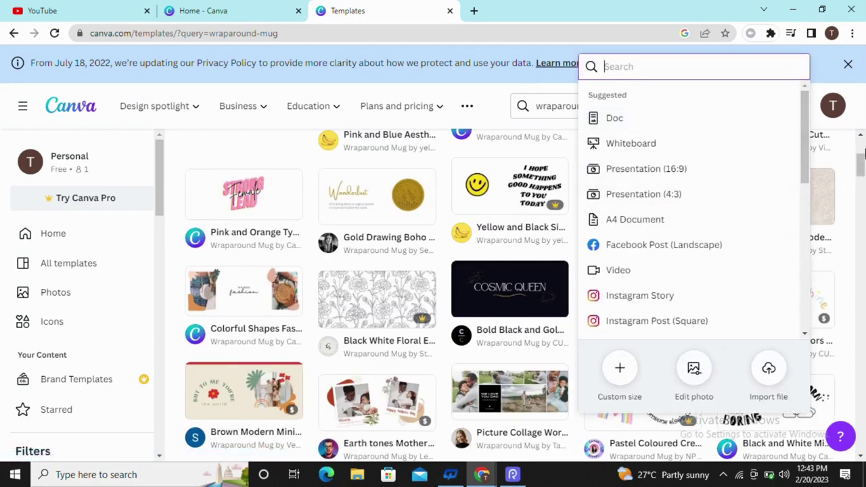
- Create a blank custom-size design in inches, 8 wide by 3.5 high
{"action": "left_click", "coordinate": [864, 152]}
{"action": "scroll", "coordinate": [723, 406], "scroll_direction": "down", "scroll_amount": 3}
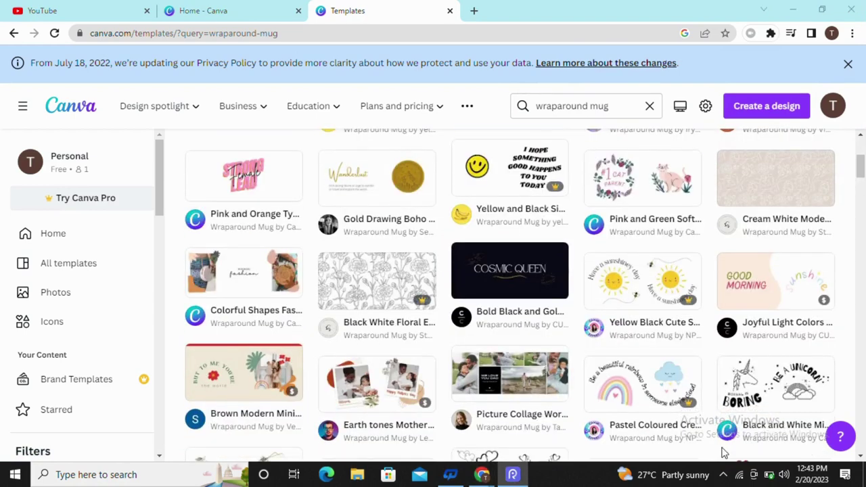
{"action": "left_click", "coordinate": [740, 114]}
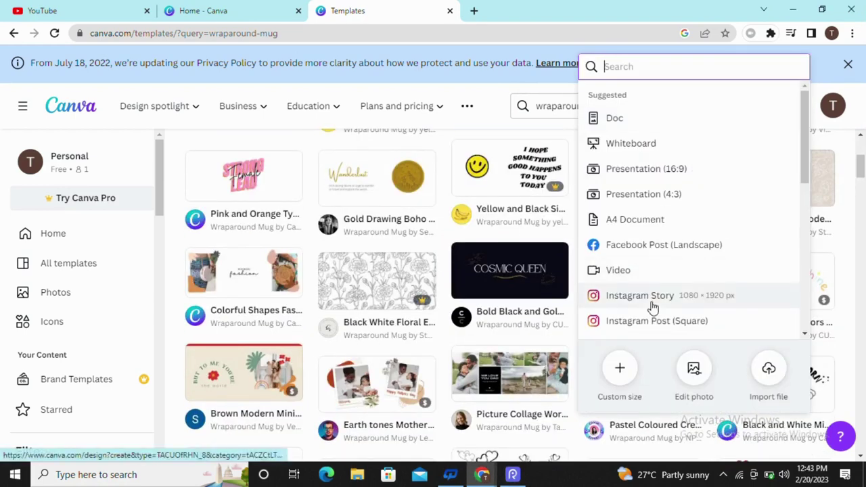
{"action": "left_click", "coordinate": [619, 376]}
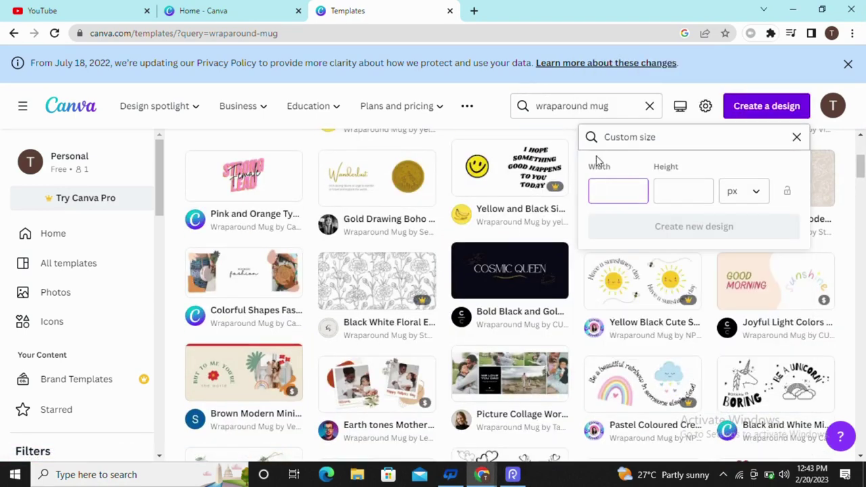
{"action": "left_click", "coordinate": [748, 196]}
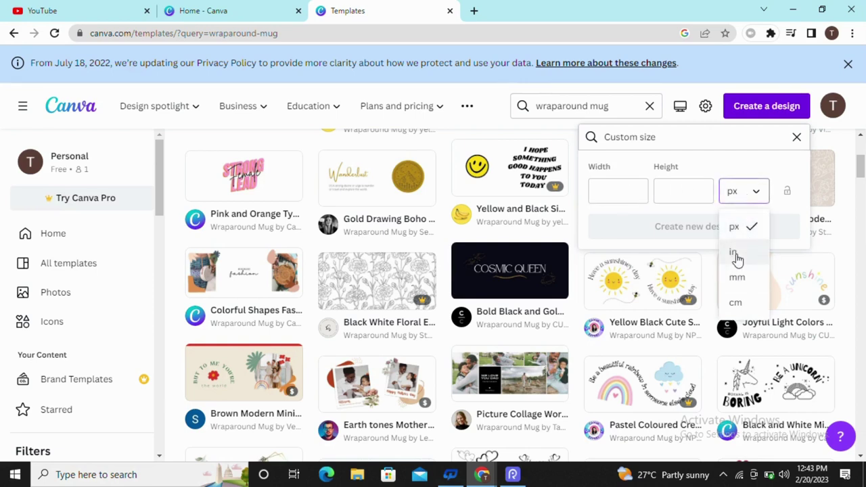
{"action": "left_click", "coordinate": [739, 256]}
{"action": "type", "text": "8"}
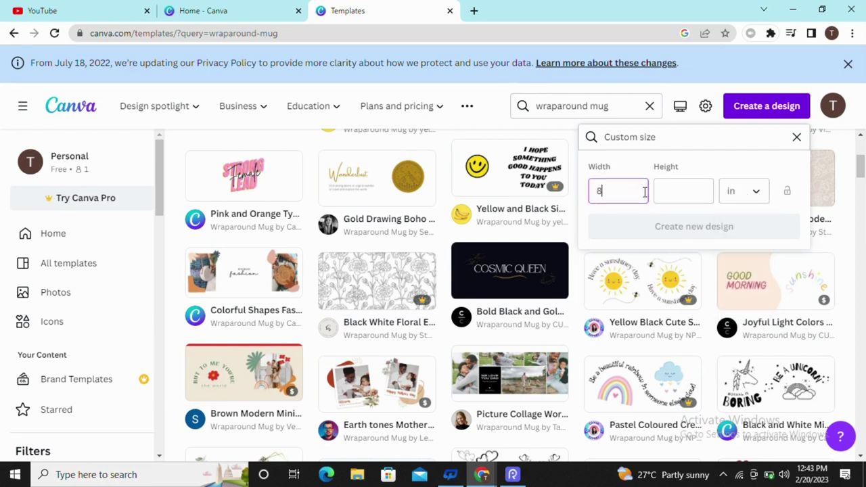
{"action": "left_click", "coordinate": [688, 194]}
{"action": "type", "text": "3"}
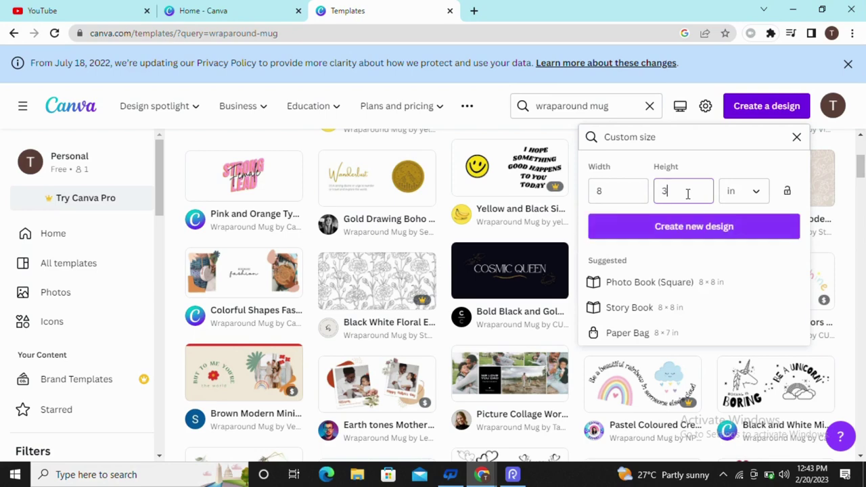
{"action": "type", "text": ".5"}
{"action": "key", "text": "Return"}
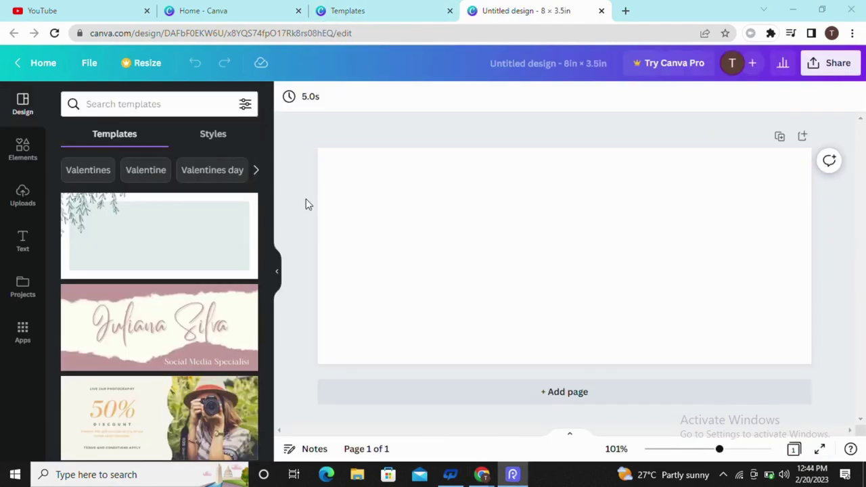
- Apply the leafy green template and shrink its leaf sprig into the top-left corner
{"action": "left_click", "coordinate": [153, 244]}
{"action": "left_click", "coordinate": [328, 305]}
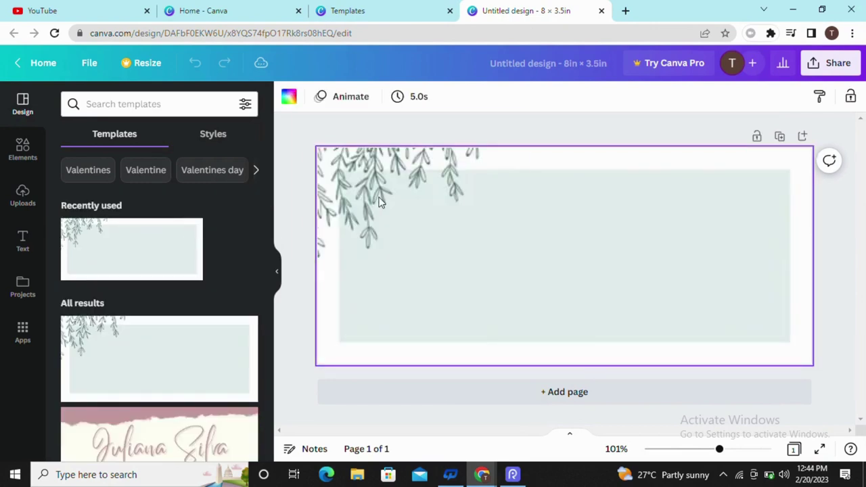
{"action": "left_click", "coordinate": [514, 255]}
{"action": "left_click_drag", "start_coordinate": [523, 262], "coordinate": [439, 239]}
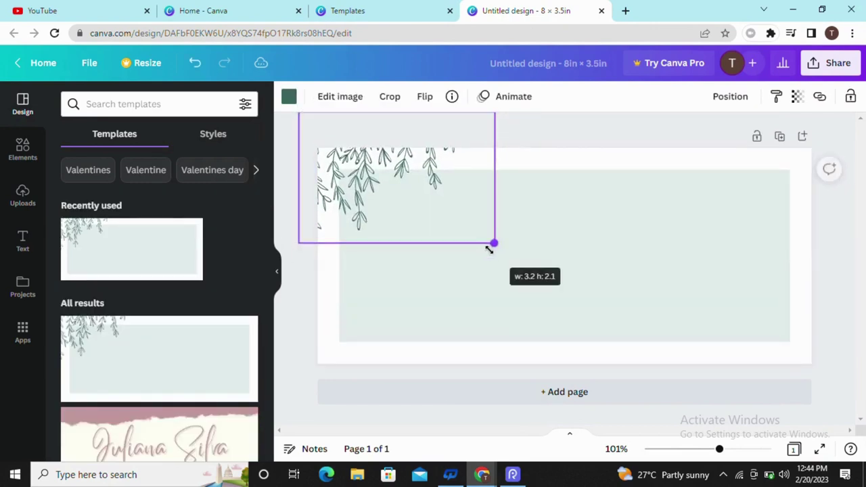
- Enlarge the pale green rectangle top-right, bottom and left to nearly fill the page
{"action": "left_click", "coordinate": [569, 262]}
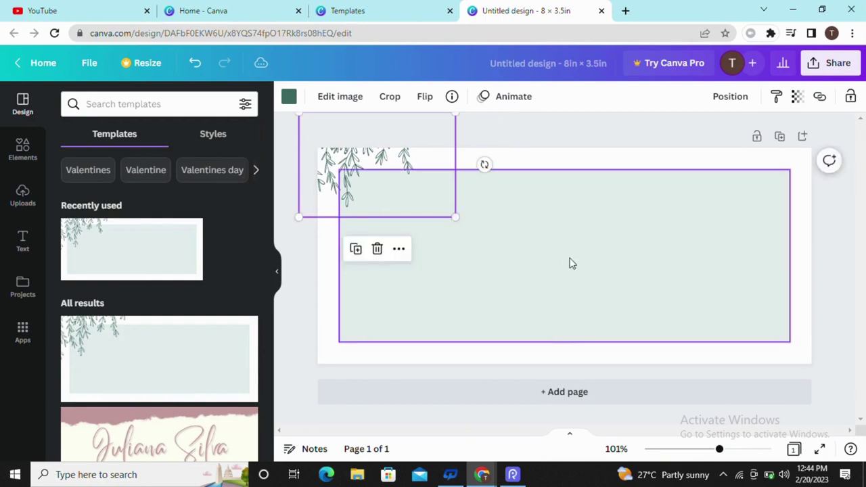
{"action": "left_click_drag", "start_coordinate": [793, 167], "coordinate": [768, 155]}
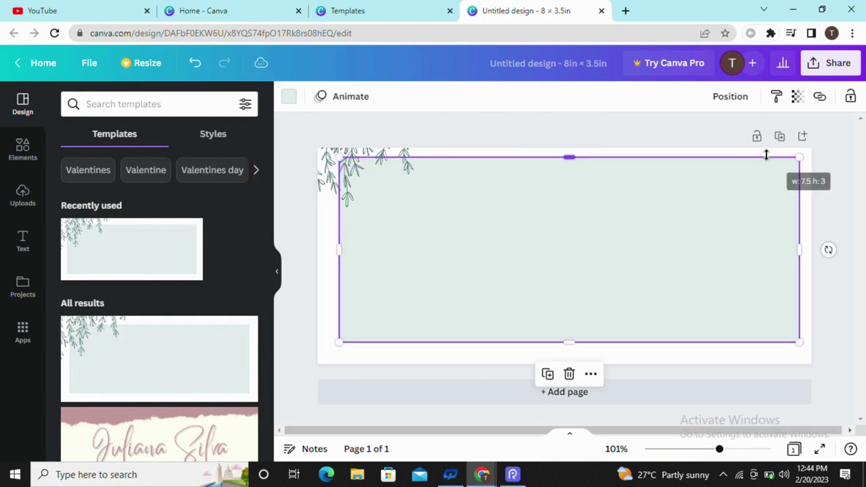
{"action": "left_click_drag", "start_coordinate": [609, 341], "coordinate": [609, 353]}
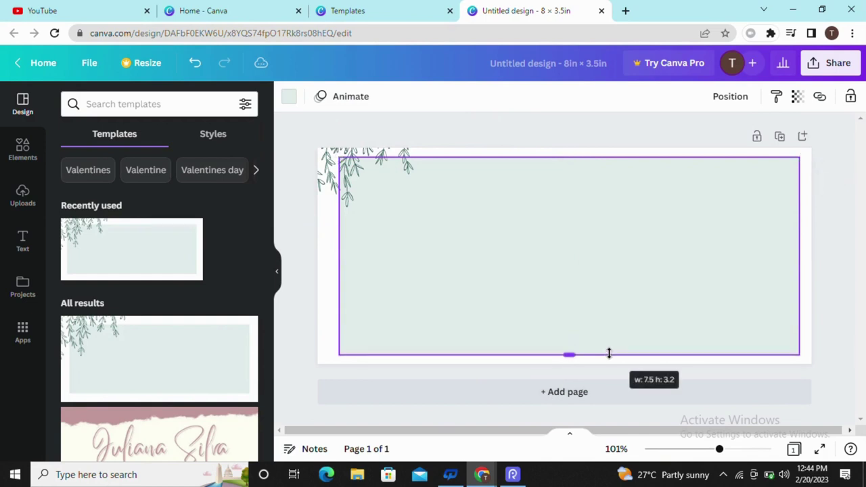
{"action": "left_click_drag", "start_coordinate": [335, 256], "coordinate": [329, 255]}
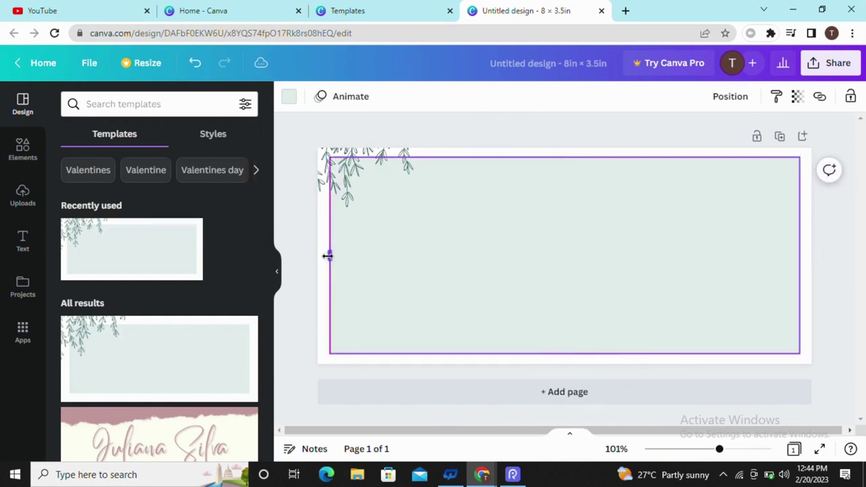
{"action": "left_click", "coordinate": [295, 260]}
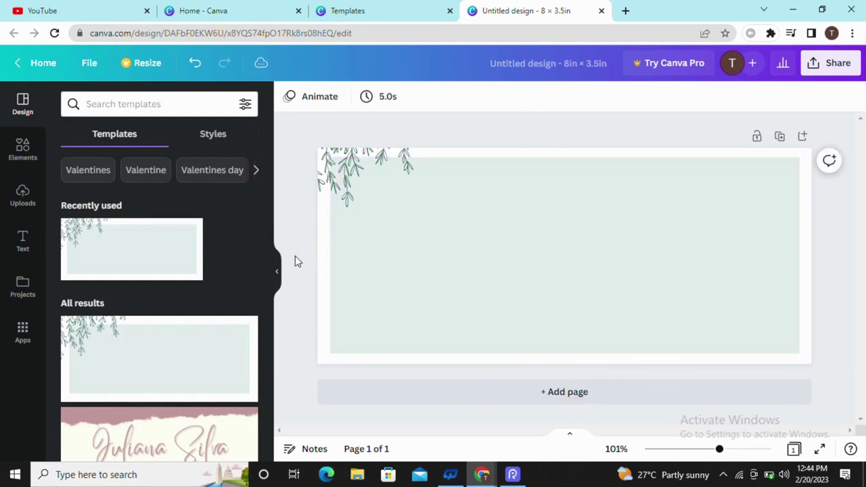
- Search Elements for 'frame' and browse the Graphics results
{"action": "left_click", "coordinate": [24, 145]}
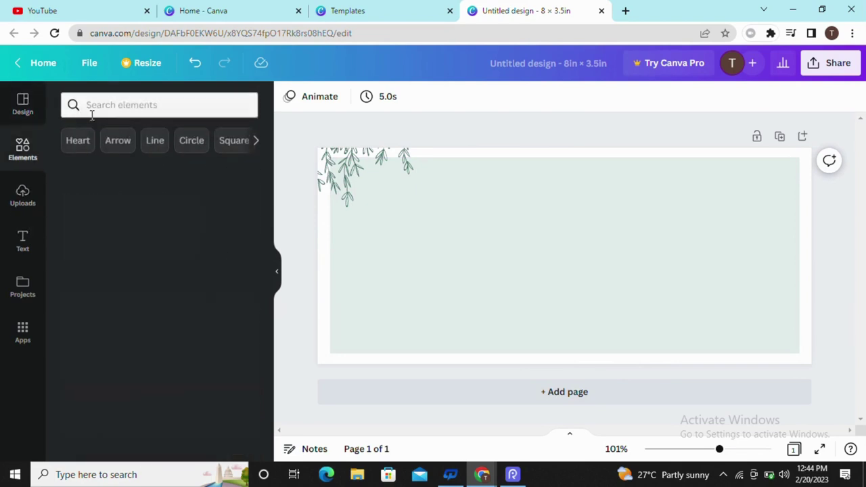
{"action": "left_click", "coordinate": [140, 108]}
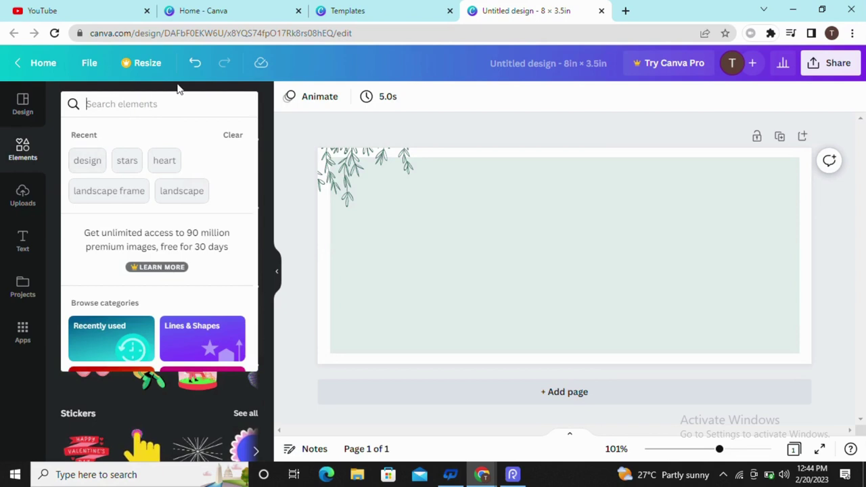
{"action": "type", "text": "frame"}
{"action": "key", "text": "Return"}
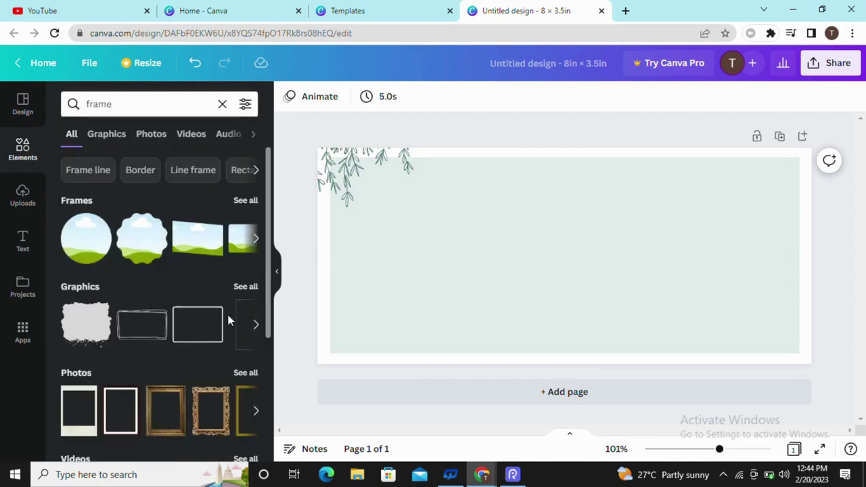
{"action": "left_click", "coordinate": [254, 326]}
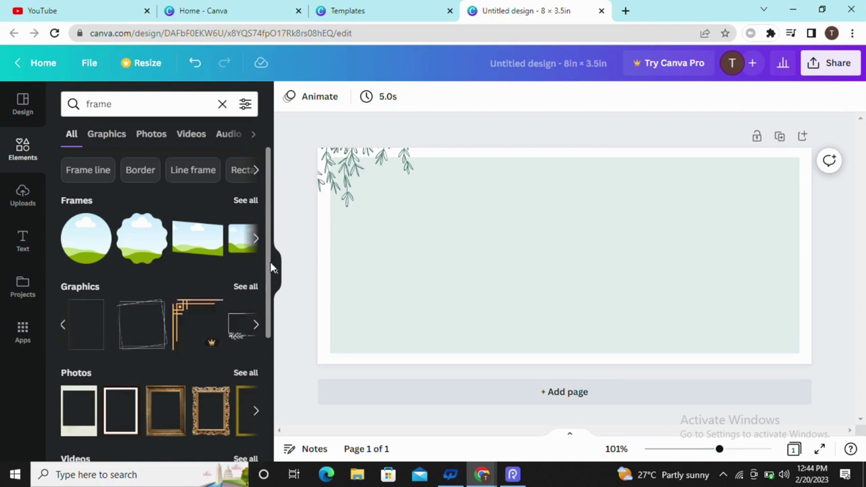
{"action": "left_click_drag", "start_coordinate": [271, 267], "coordinate": [281, 433]}
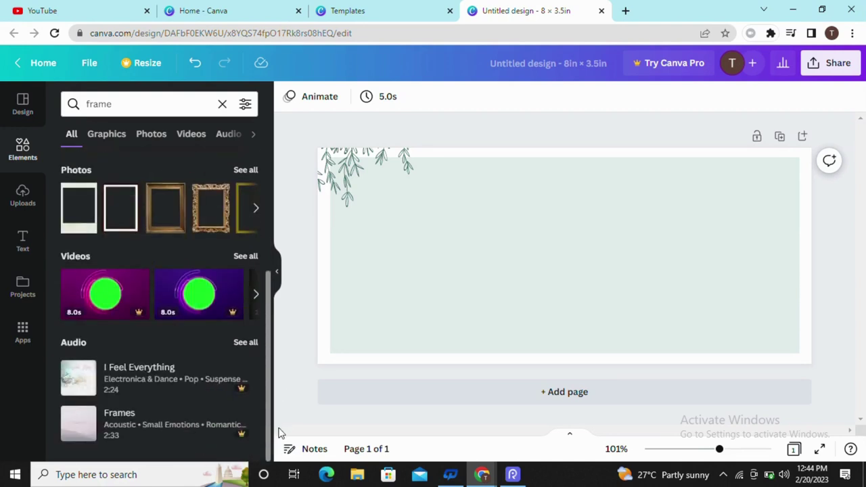
{"action": "scroll", "coordinate": [216, 115], "scroll_direction": "up", "scroll_amount": 5}
{"action": "left_click", "coordinate": [107, 135]}
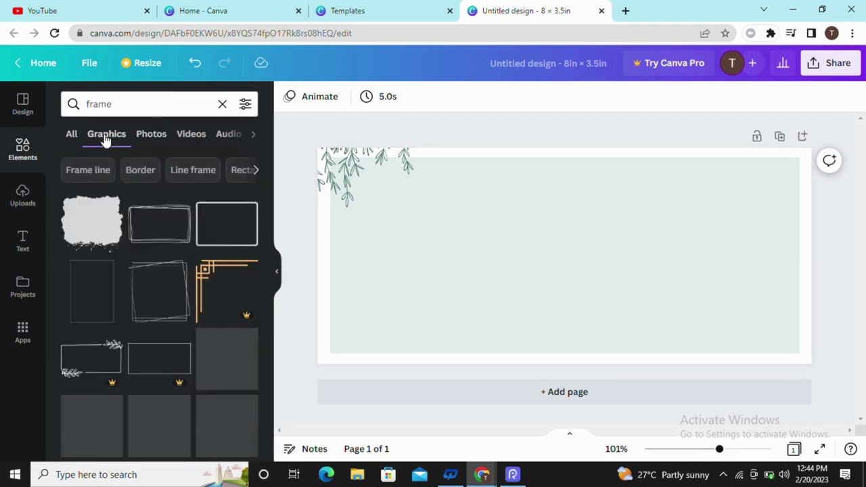
{"action": "left_click_drag", "start_coordinate": [268, 218], "coordinate": [271, 329]}
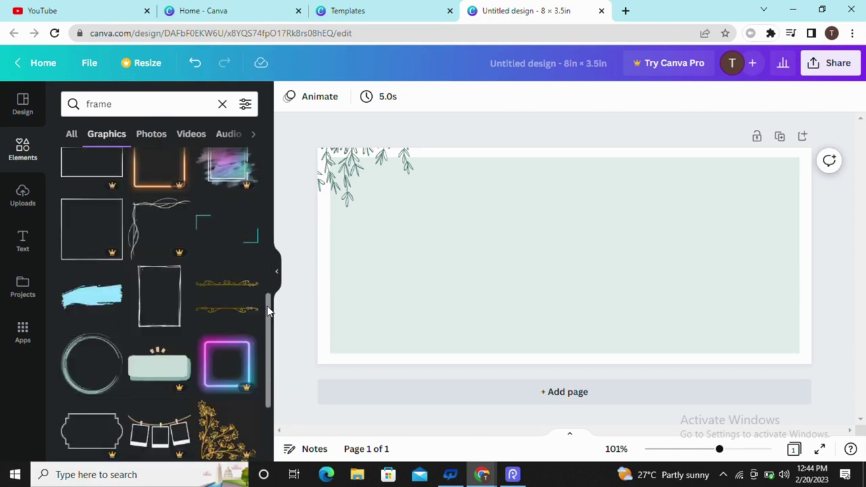
{"action": "scroll", "coordinate": [266, 309], "scroll_direction": "down", "scroll_amount": 3}
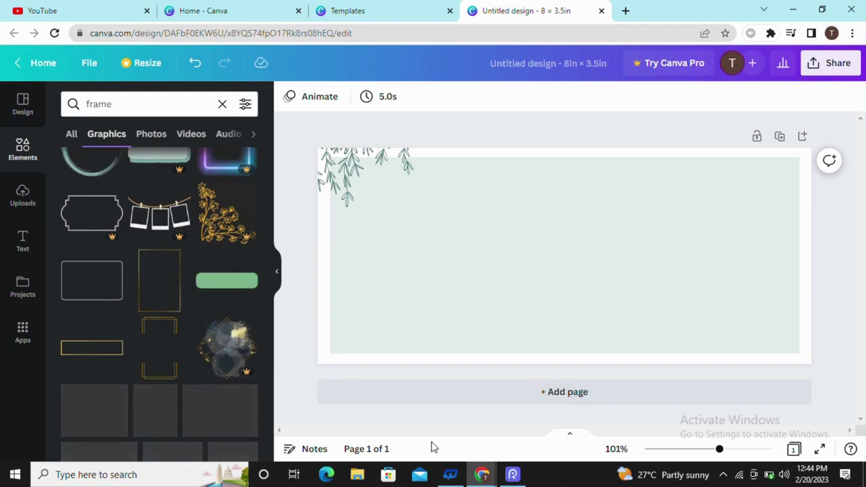
{"action": "key", "text": "Escape"}
- Add a white frame on the left below the leaves, tilted about -7°
{"action": "left_click", "coordinate": [142, 214]}
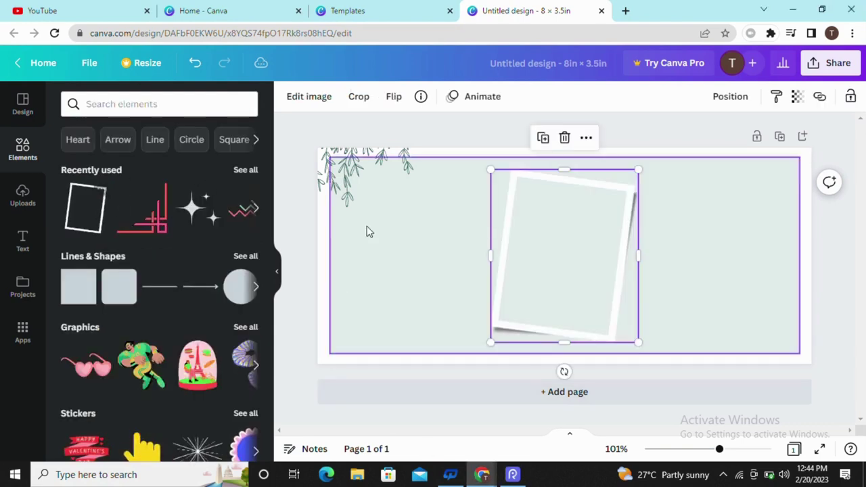
{"action": "mouse_move", "coordinate": [521, 232]}
{"action": "left_mouse_down"}
{"action": "mouse_move", "coordinate": [474, 224]}
{"action": "mouse_move", "coordinate": [388, 241]}
{"action": "mouse_move", "coordinate": [374, 227]}
{"action": "left_mouse_up"}
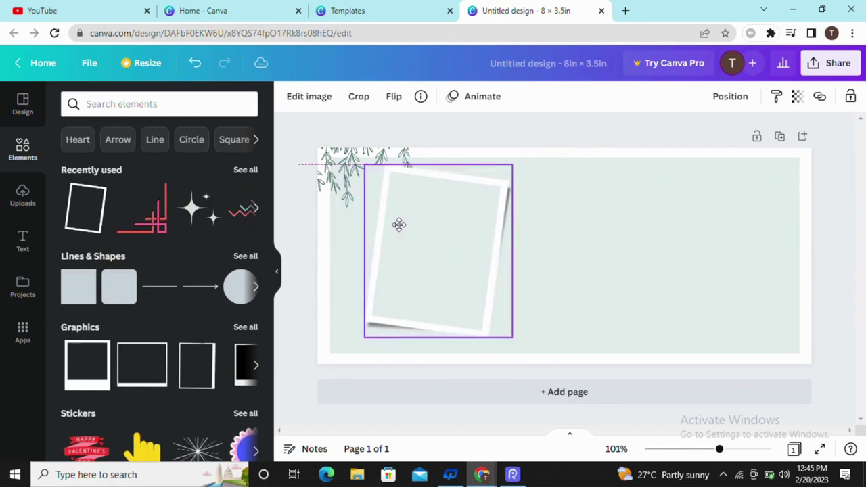
{"action": "left_click_drag", "start_coordinate": [374, 226], "coordinate": [390, 229]}
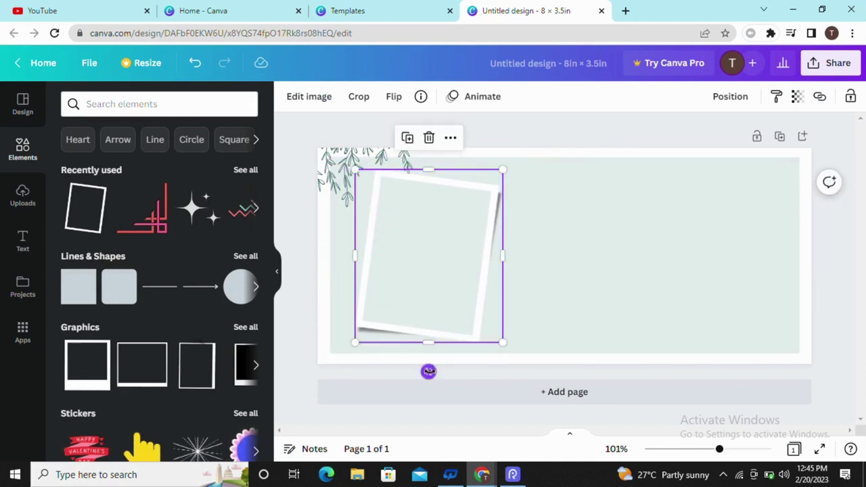
{"action": "left_click_drag", "start_coordinate": [428, 371], "coordinate": [439, 372]}
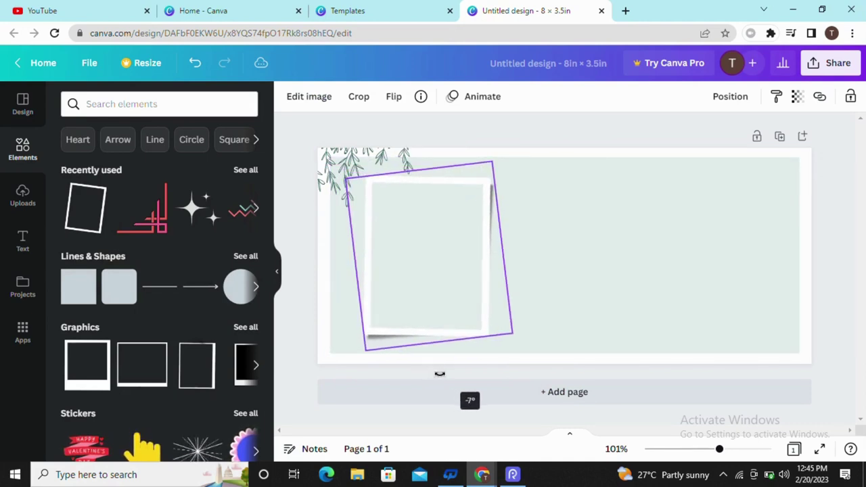
{"action": "left_click_drag", "start_coordinate": [440, 373], "coordinate": [441, 375]}
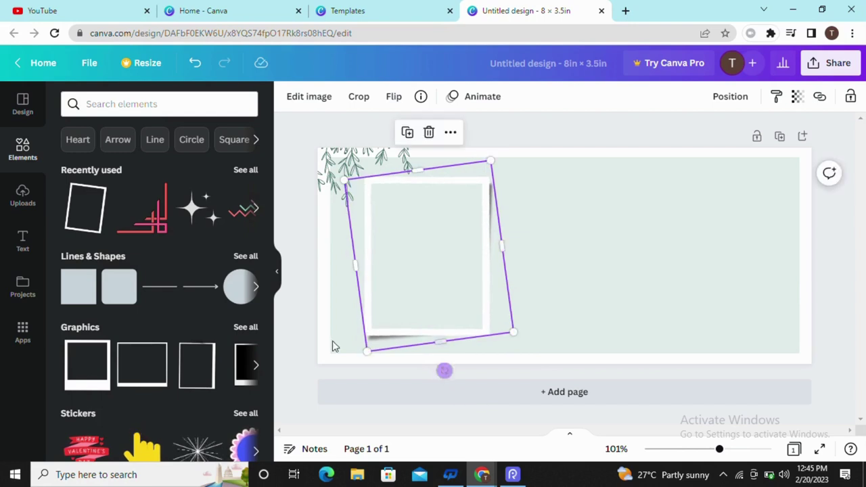
{"action": "left_click", "coordinate": [303, 336]}
{"action": "left_click", "coordinate": [20, 203]}
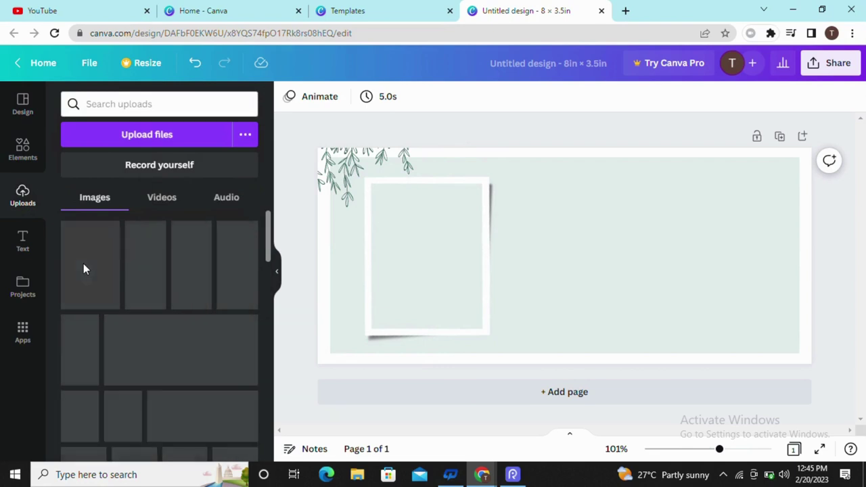
- Drop the uploaded portrait photo into the white frame, stretched to fill its opening
{"action": "left_click", "coordinate": [83, 268]}
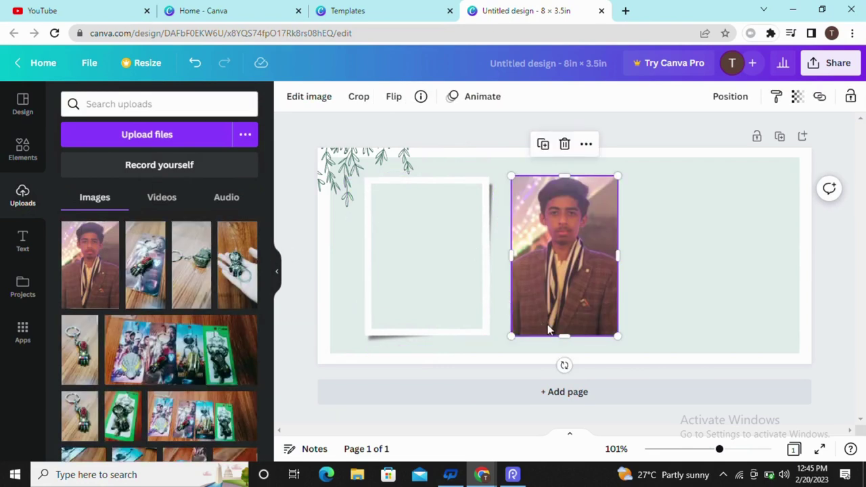
{"action": "left_click_drag", "start_coordinate": [564, 335], "coordinate": [565, 300]}
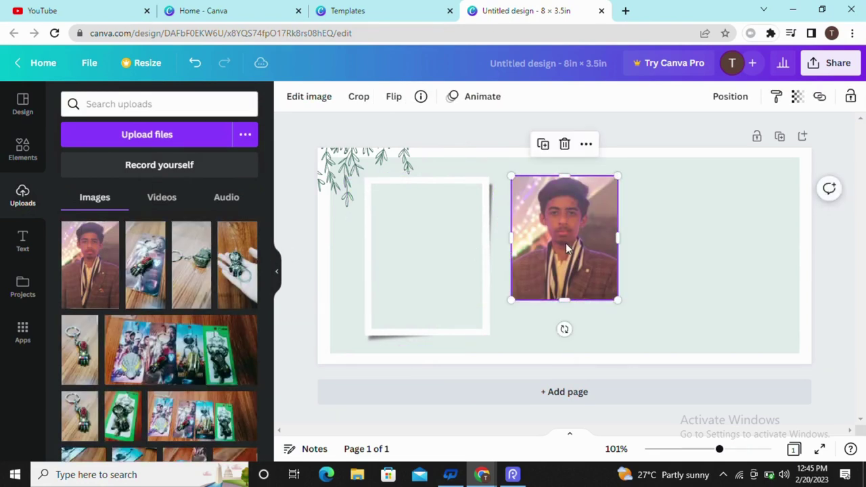
{"action": "left_click_drag", "start_coordinate": [567, 248], "coordinate": [428, 261]}
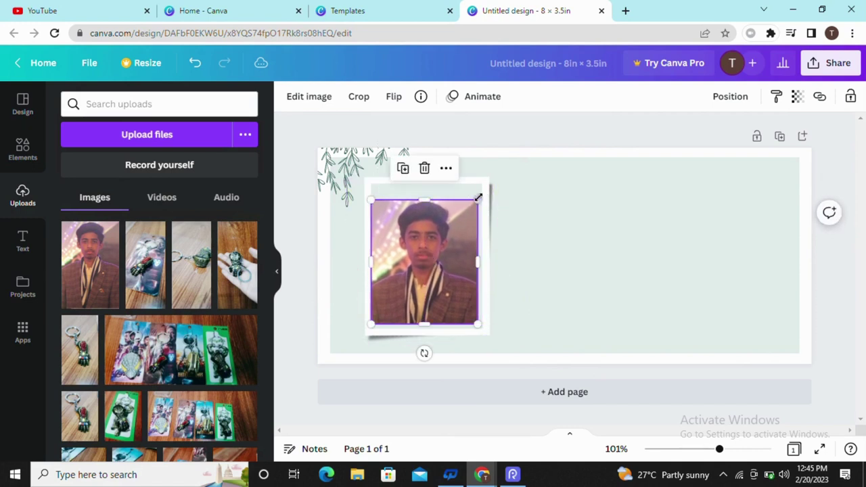
{"action": "left_click_drag", "start_coordinate": [462, 195], "coordinate": [460, 183]}
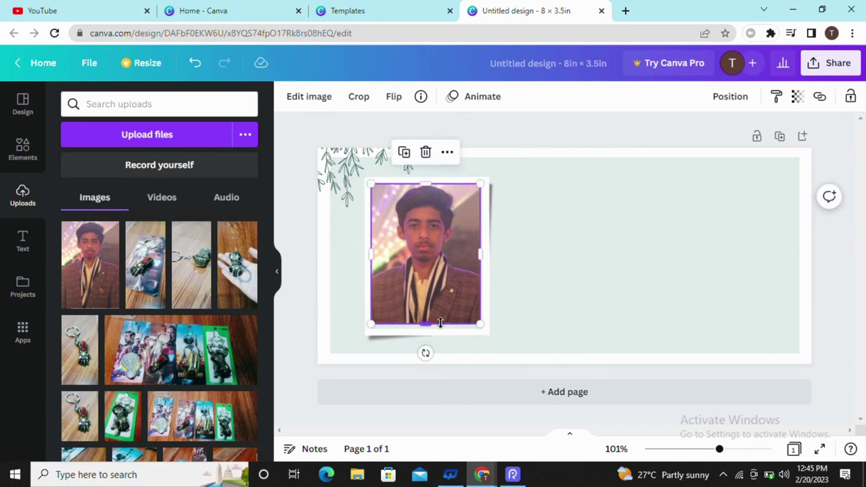
{"action": "left_click_drag", "start_coordinate": [426, 325], "coordinate": [440, 329]}
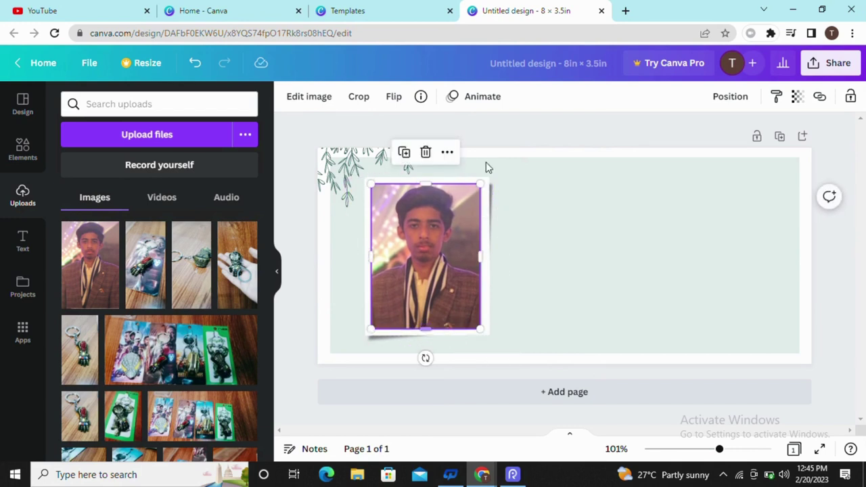
{"action": "left_click", "coordinate": [524, 136]}
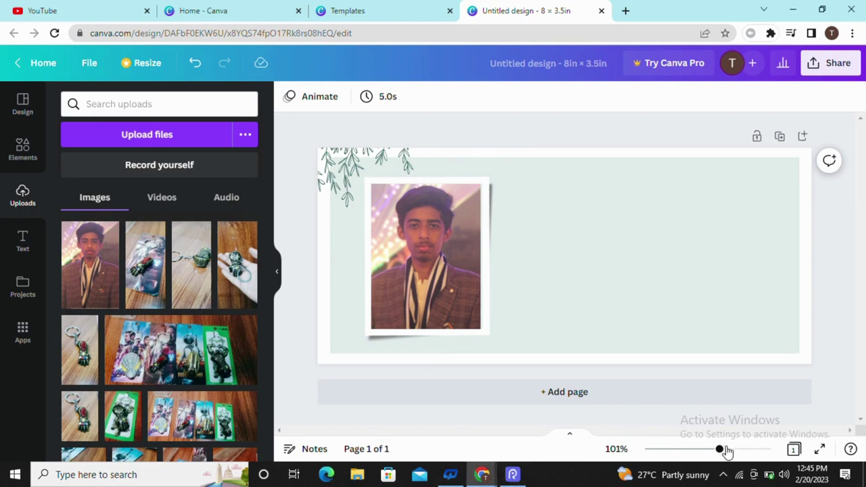
{"action": "left_click_drag", "start_coordinate": [719, 448], "coordinate": [737, 452]}
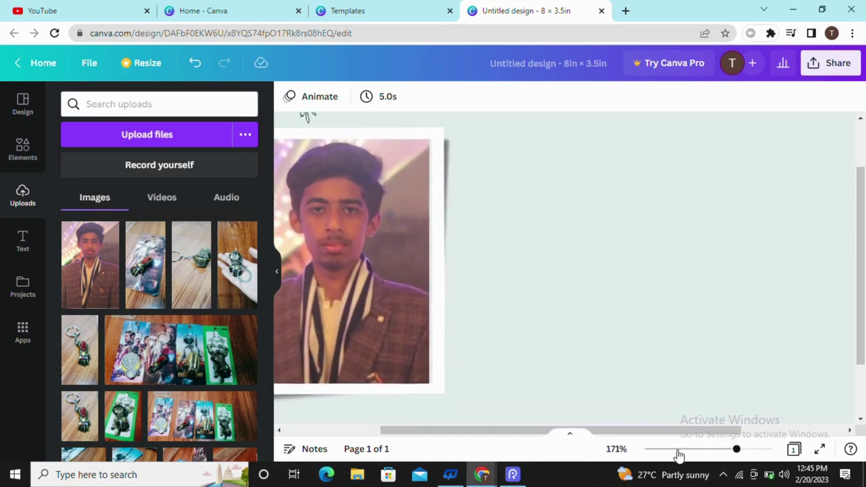
{"action": "left_click_drag", "start_coordinate": [673, 429], "coordinate": [615, 429]}
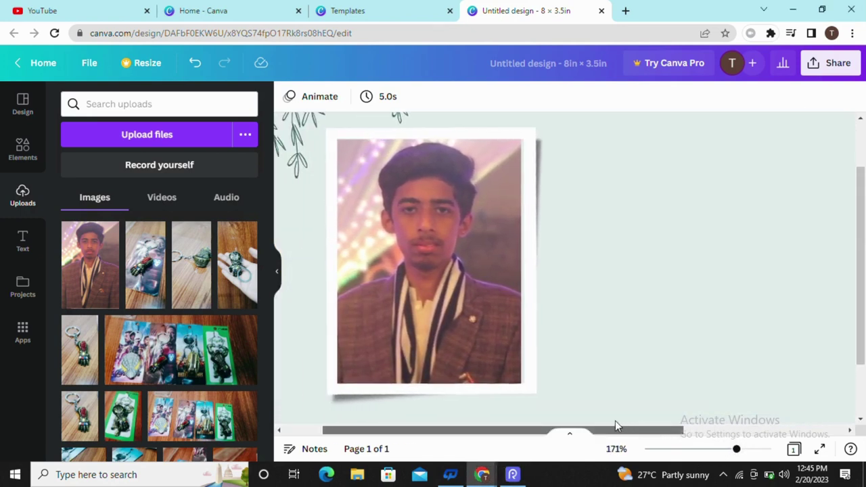
{"action": "left_click", "coordinate": [498, 270]}
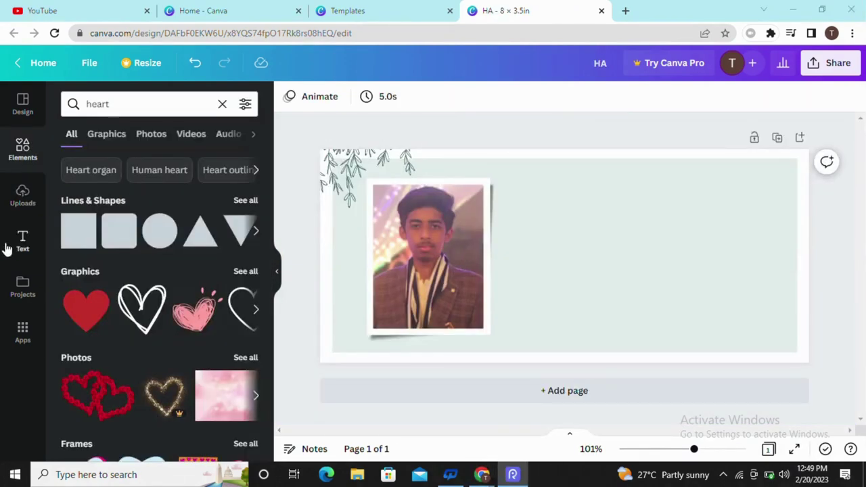
- Add a heading reading 'HAPPY BIRTHDAY' / 'BROTHER' on two lines, right of the photo
{"action": "left_click", "coordinate": [6, 248]}
{"action": "left_click", "coordinate": [122, 199]}
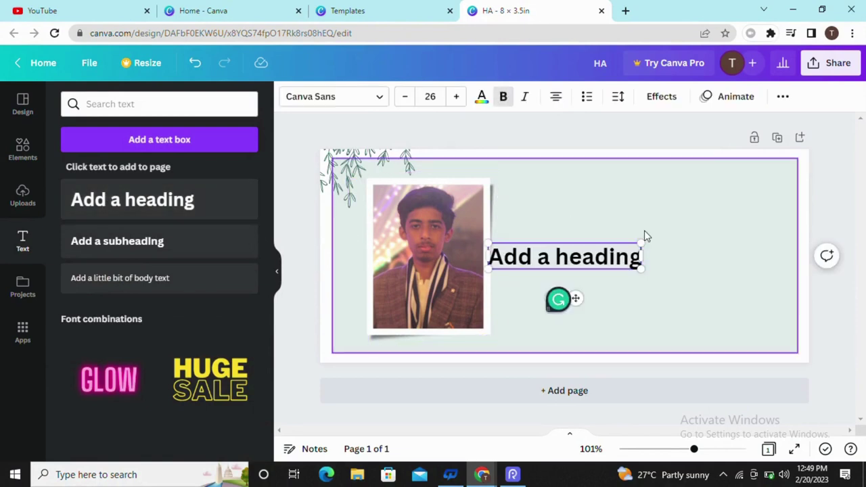
{"action": "left_click_drag", "start_coordinate": [622, 245], "coordinate": [728, 239]}
{"action": "double_click", "coordinate": [717, 255]}
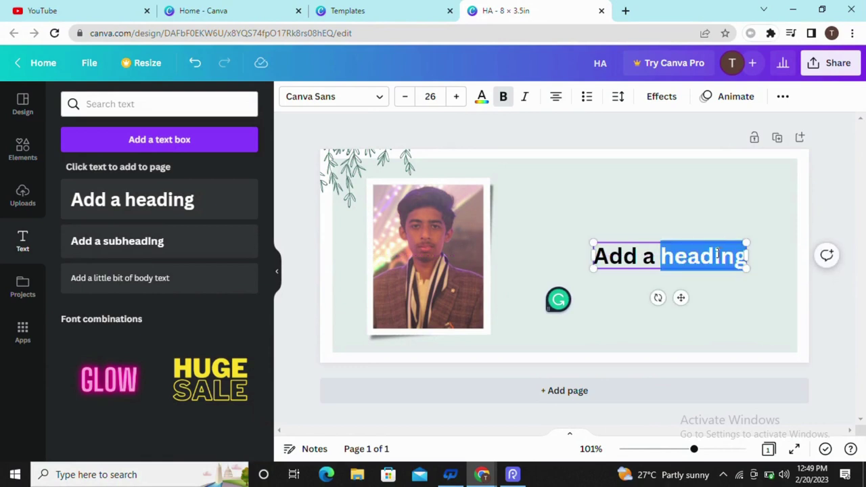
{"action": "key", "text": "ctrl+a"}
{"action": "type", "text": "H"}
{"action": "type", "text": "PP"}
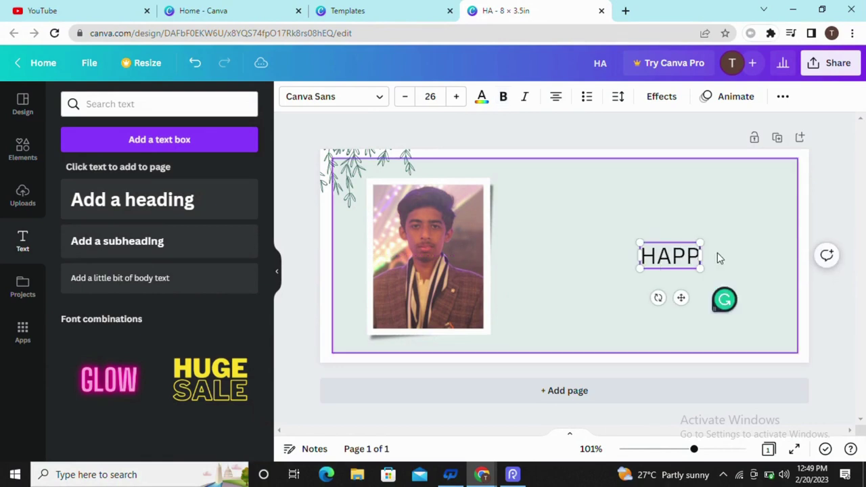
{"action": "type", "text": "Y BI"}
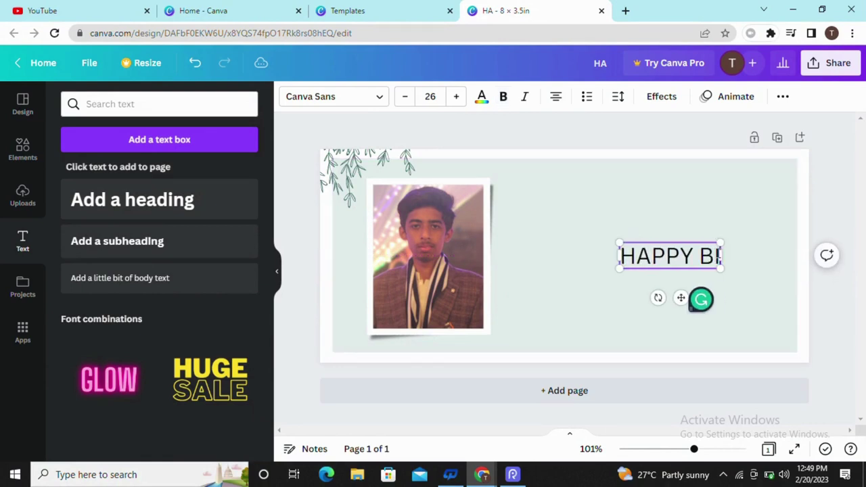
{"action": "type", "text": "RTHDAY"}
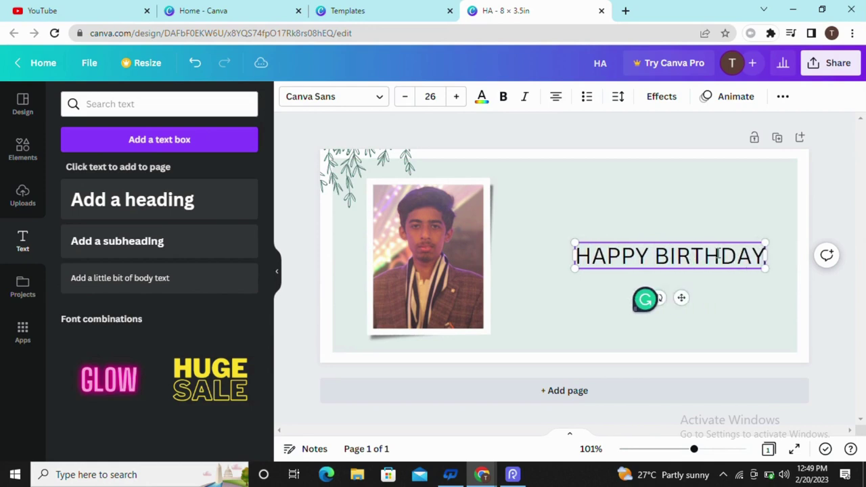
{"action": "key", "text": "Return"}
{"action": "type", "text": "BROTH"}
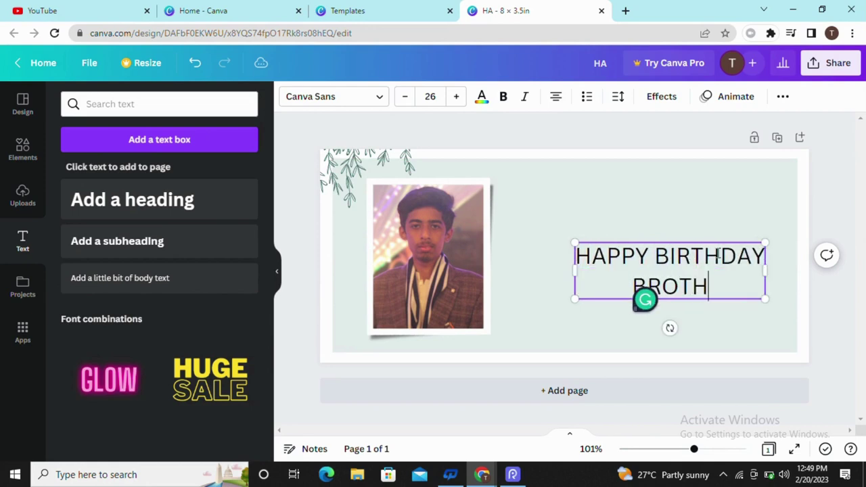
{"action": "type", "text": "ER"}
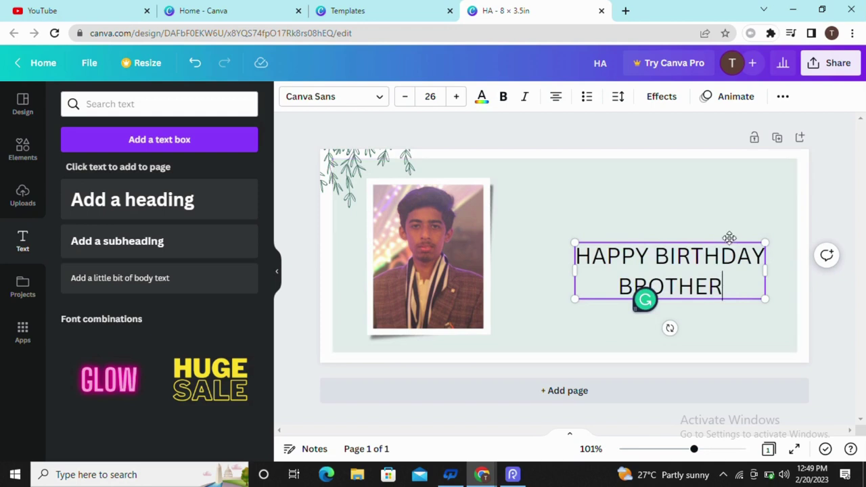
{"action": "left_click_drag", "start_coordinate": [729, 239], "coordinate": [742, 225]}
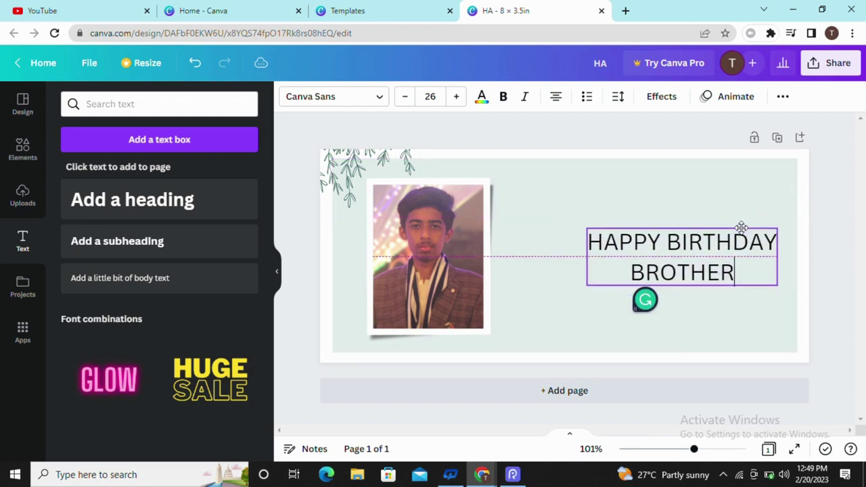
{"action": "double_click", "coordinate": [716, 258]}
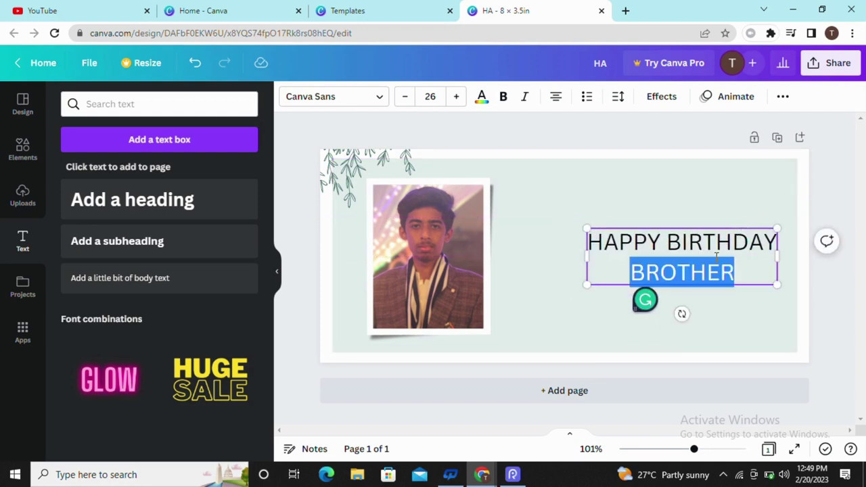
- Try Maragsa, Kollektif and Anonymous Pro on the greeting, settling on Alegreya
{"action": "triple_click", "coordinate": [627, 244]}
{"action": "left_click", "coordinate": [339, 96]}
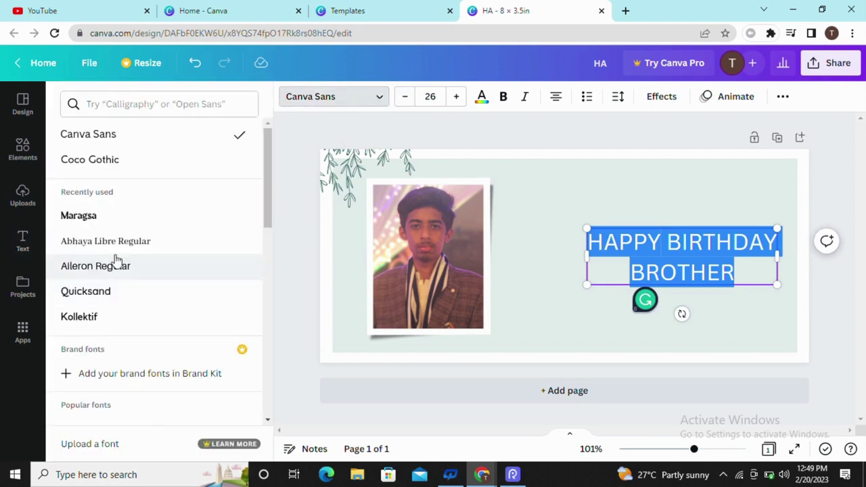
{"action": "left_click", "coordinate": [134, 217]}
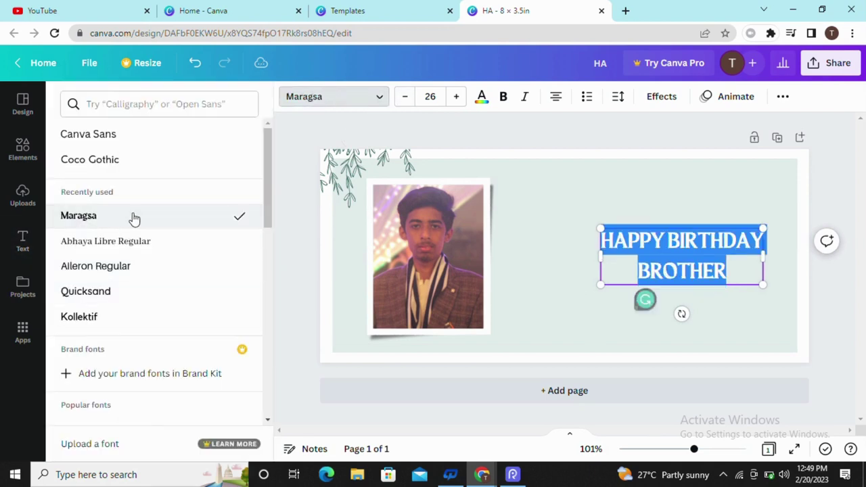
{"action": "left_click", "coordinate": [134, 318]}
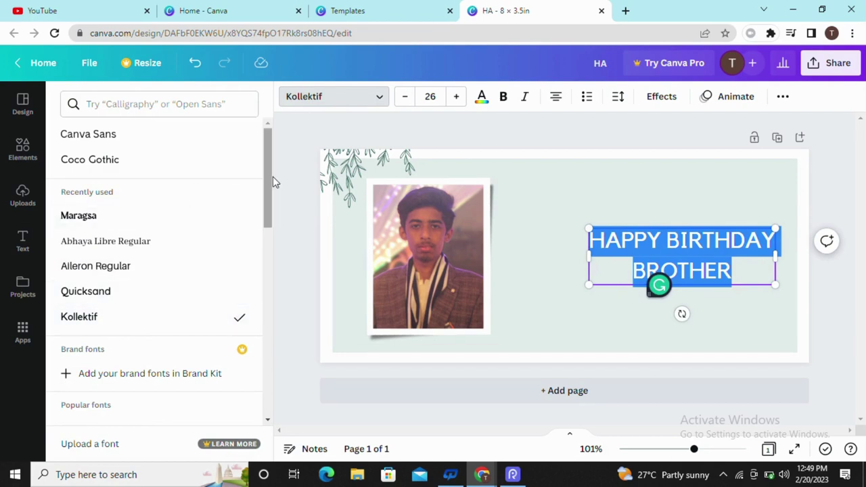
{"action": "scroll", "coordinate": [270, 203], "scroll_direction": "down", "scroll_amount": 1}
{"action": "scroll", "coordinate": [272, 244], "scroll_direction": "down", "scroll_amount": 2}
{"action": "scroll", "coordinate": [202, 215], "scroll_direction": "down", "scroll_amount": 1}
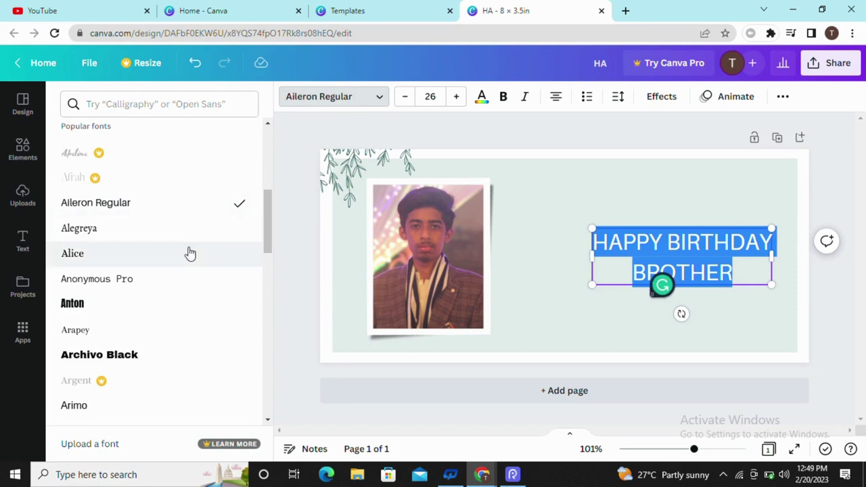
{"action": "left_click", "coordinate": [186, 288]}
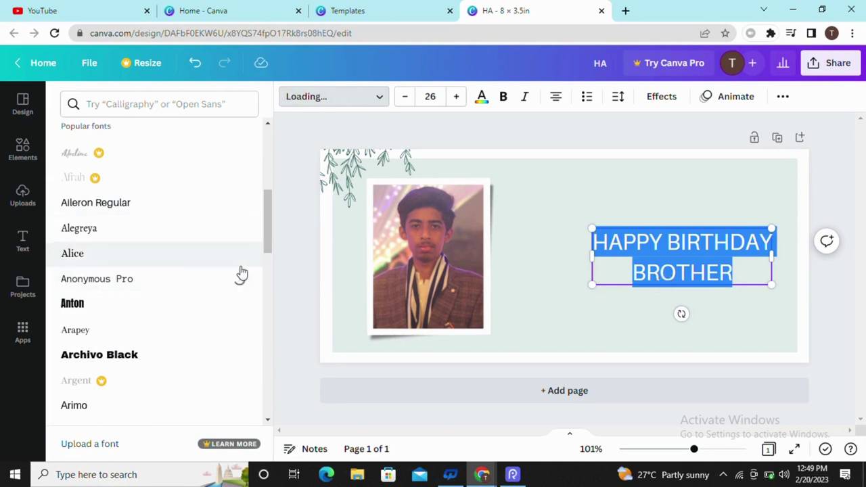
{"action": "left_click", "coordinate": [205, 235]}
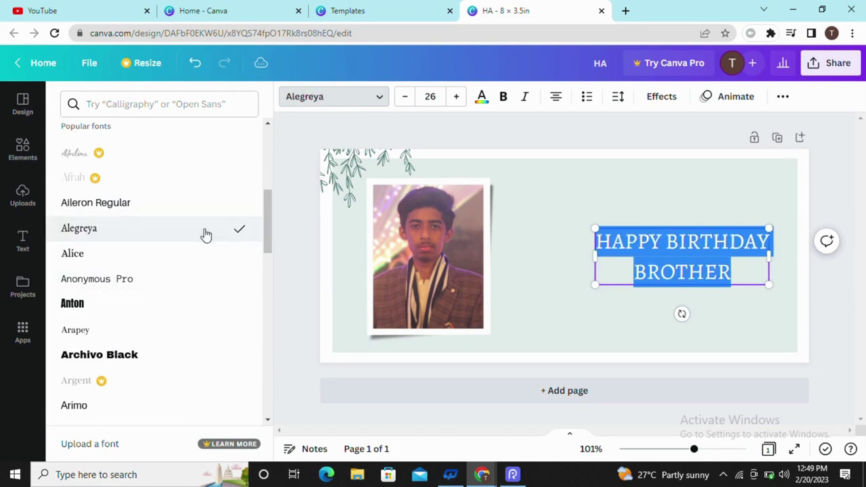
{"action": "left_click", "coordinate": [311, 225]}
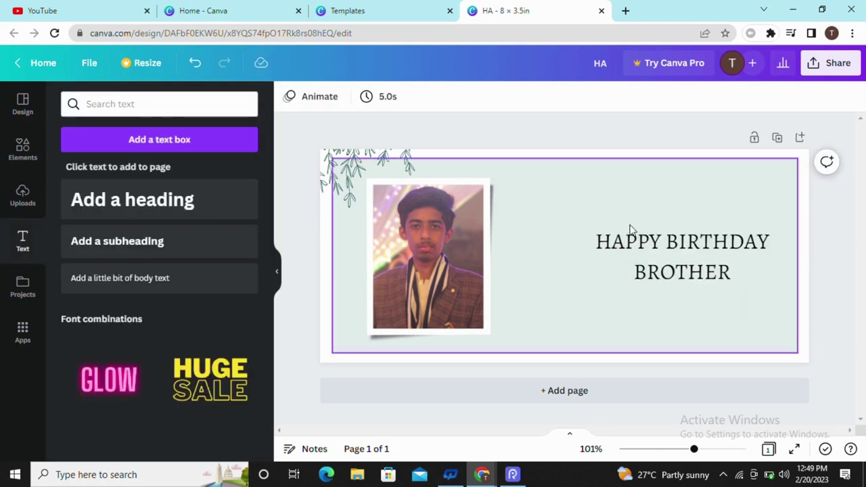
- Make the greeting bold and nudge it into place
{"action": "left_click", "coordinate": [631, 234]}
{"action": "left_click", "coordinate": [503, 96]}
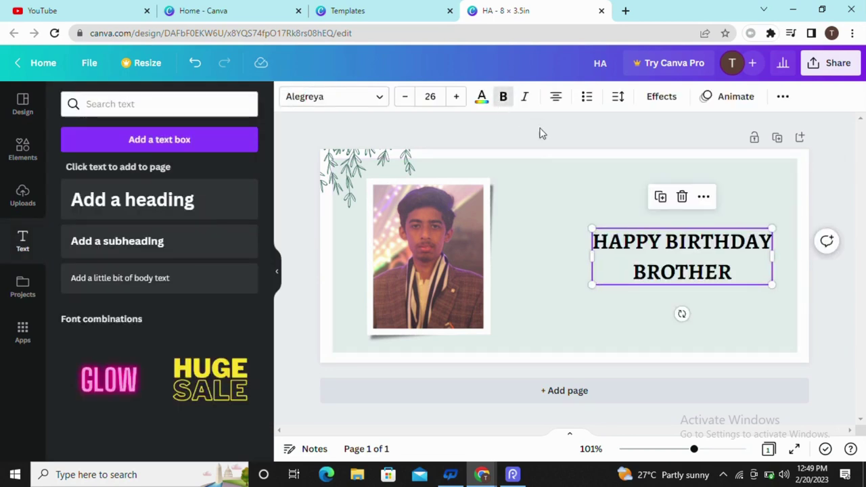
{"action": "left_click", "coordinate": [546, 134]}
{"action": "left_click_drag", "start_coordinate": [654, 275], "coordinate": [685, 265]}
{"action": "left_click", "coordinate": [516, 151]}
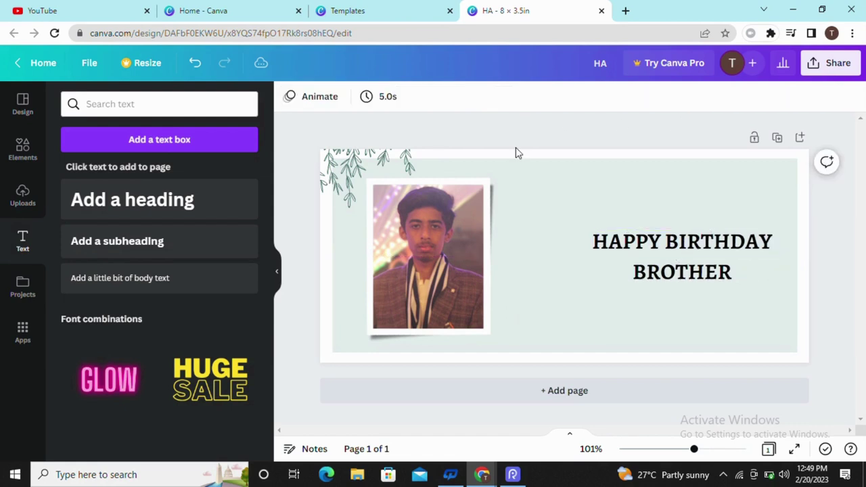
- Search Elements for 'ballons' graphics and add a balloon bunch to the card
{"action": "left_click", "coordinate": [23, 150]}
{"action": "left_click", "coordinate": [174, 103]}
{"action": "key", "text": "ctrl+a"}
{"action": "key", "text": "BackSpace"}
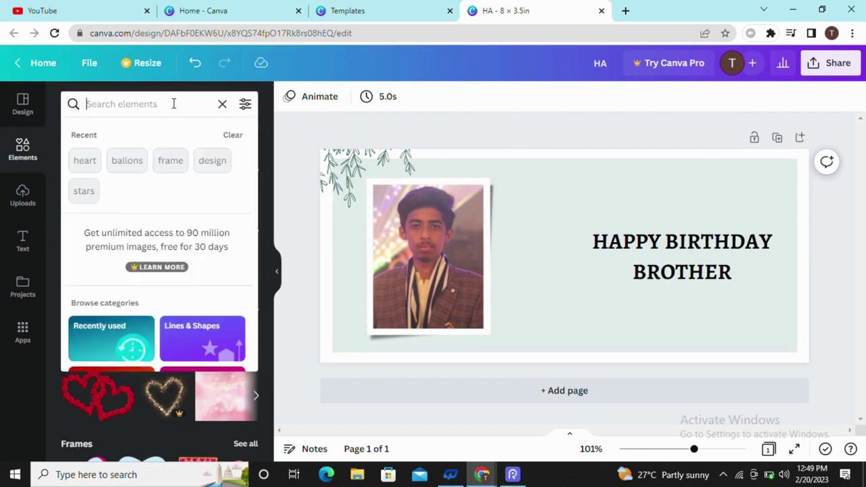
{"action": "type", "text": "ballons"}
{"action": "key", "text": "Return"}
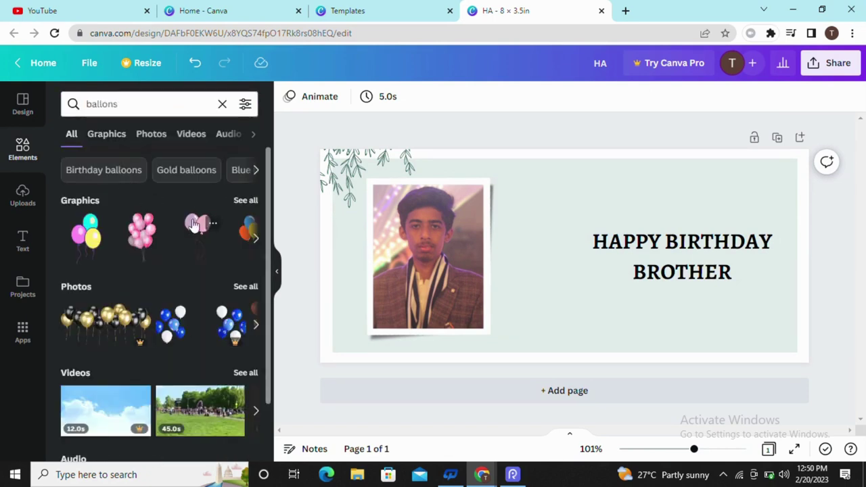
{"action": "left_click", "coordinate": [116, 133]}
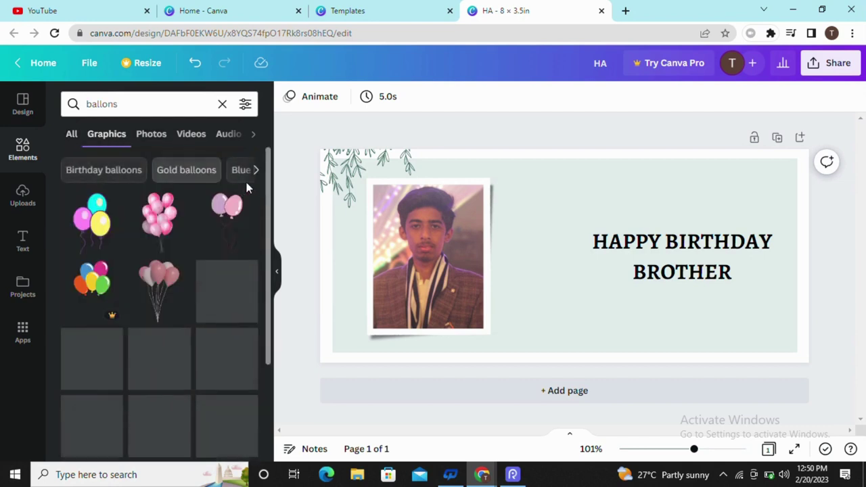
{"action": "mouse_move", "coordinate": [268, 212]}
{"action": "left_mouse_down"}
{"action": "mouse_move", "coordinate": [275, 364]}
{"action": "mouse_move", "coordinate": [260, 216]}
{"action": "left_mouse_up"}
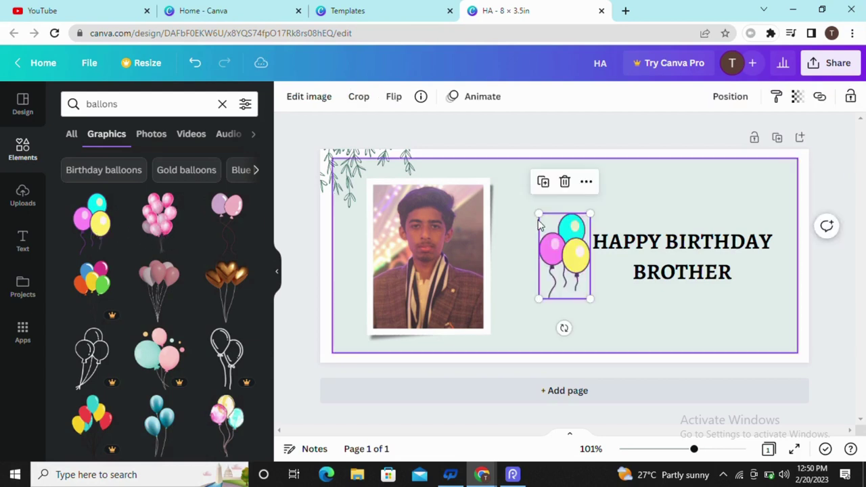
- Place a balloon bunch above the greeting and slightly shrink and realign the greeting
{"action": "left_click_drag", "start_coordinate": [552, 243], "coordinate": [551, 196]}
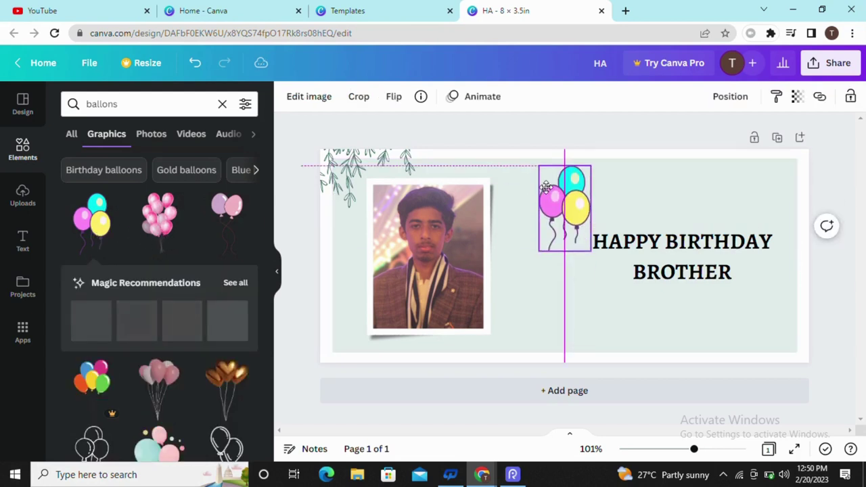
{"action": "left_click", "coordinate": [647, 261]}
{"action": "left_click_drag", "start_coordinate": [567, 215], "coordinate": [772, 213]}
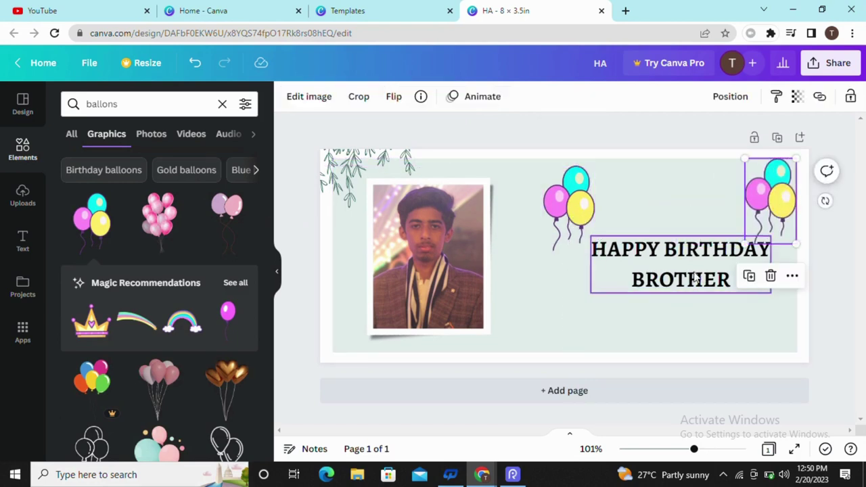
{"action": "left_click_drag", "start_coordinate": [697, 276], "coordinate": [688, 270]}
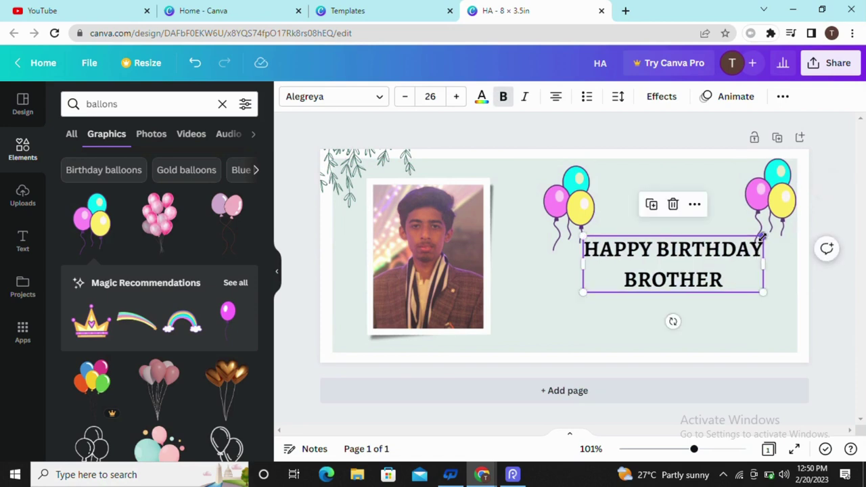
{"action": "left_click_drag", "start_coordinate": [761, 237], "coordinate": [751, 240]}
{"action": "left_click_drag", "start_coordinate": [711, 280], "coordinate": [716, 271]}
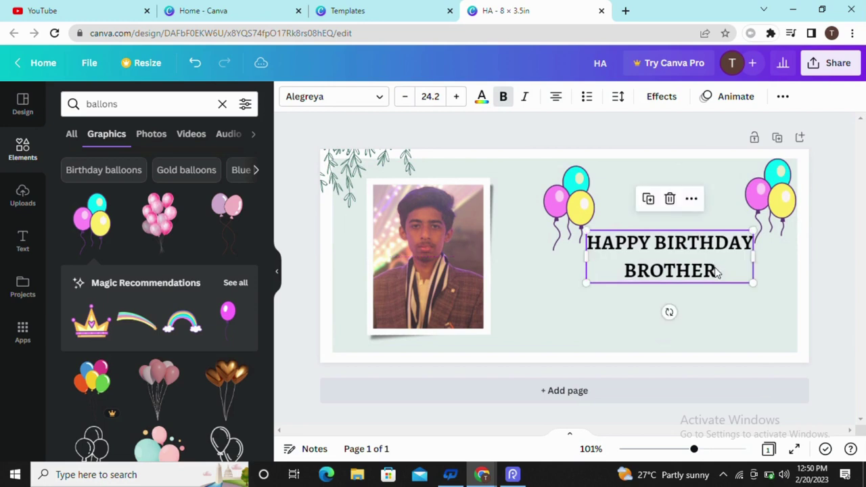
{"action": "left_click", "coordinate": [847, 288]}
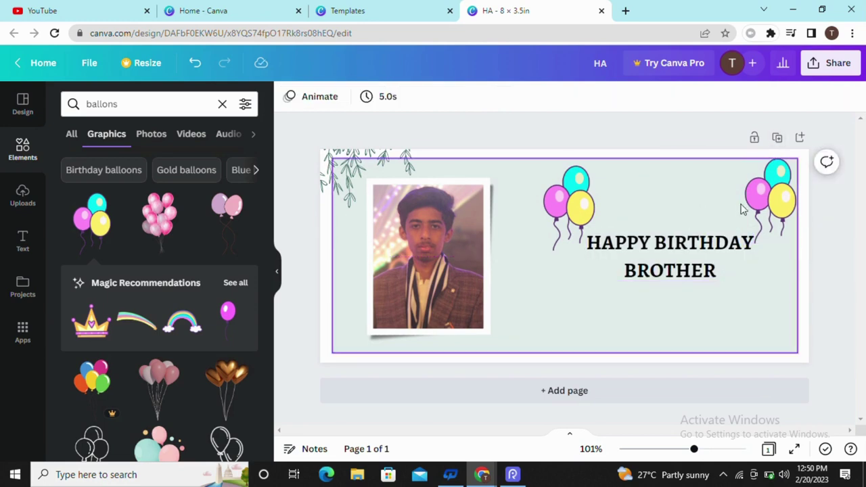
- Fine-tune both balloon bunches, shrinking the right one into the top-right corner
{"action": "left_click", "coordinate": [772, 211]}
{"action": "left_click_drag", "start_coordinate": [795, 162], "coordinate": [794, 166]}
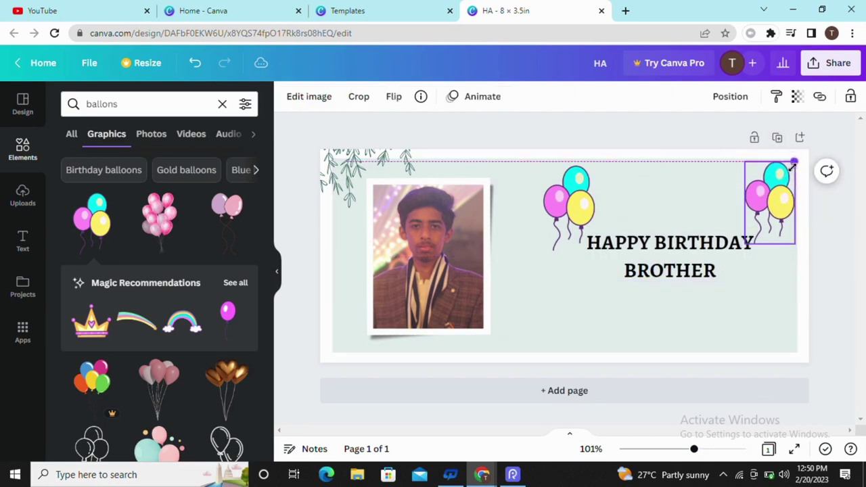
{"action": "left_click_drag", "start_coordinate": [784, 202], "coordinate": [782, 196]}
{"action": "left_click", "coordinate": [663, 203]}
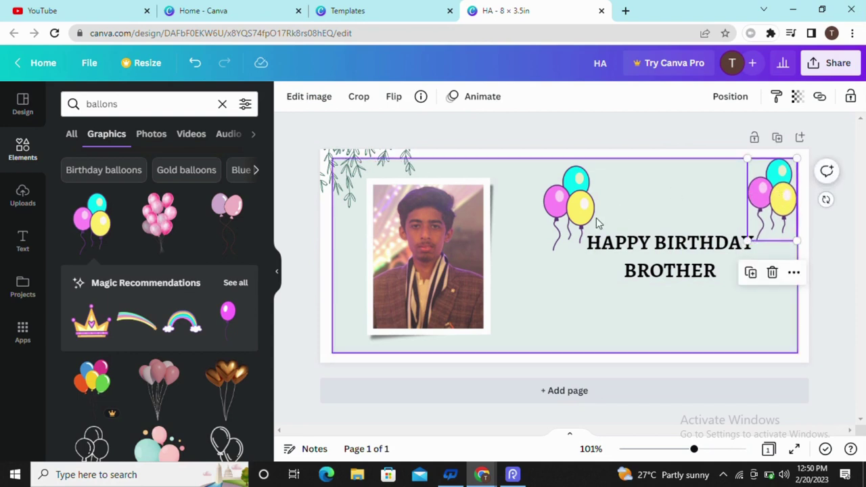
{"action": "left_click_drag", "start_coordinate": [565, 218], "coordinate": [561, 215]}
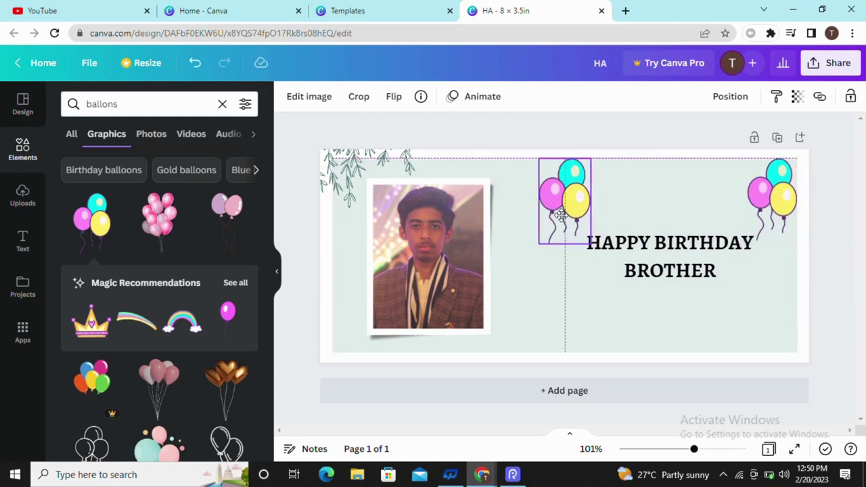
{"action": "left_click", "coordinate": [856, 196]}
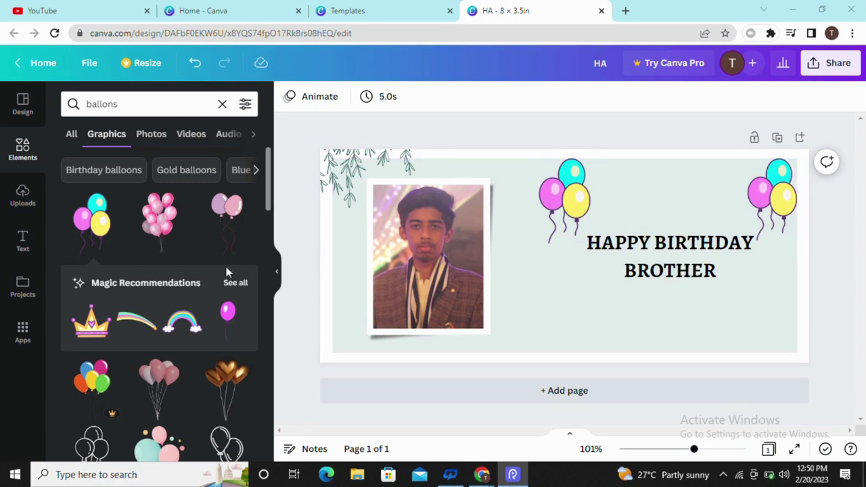
- Add a heart shape via an Elements search for 'heart', delete it, and reposition the left balloons
{"action": "left_click", "coordinate": [145, 110]}
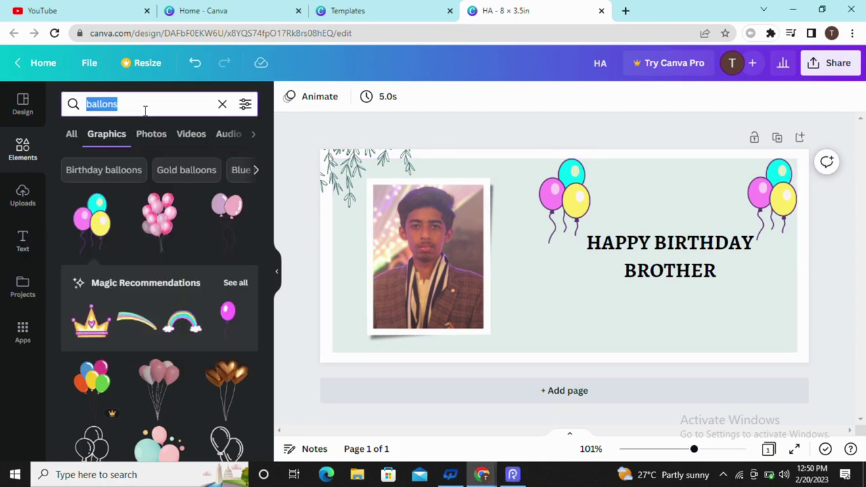
{"action": "type", "text": "hear"}
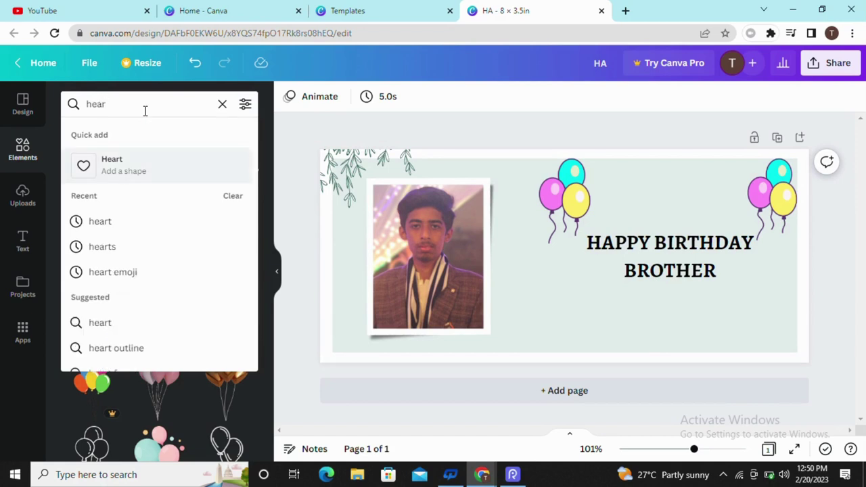
{"action": "left_click", "coordinate": [125, 167]}
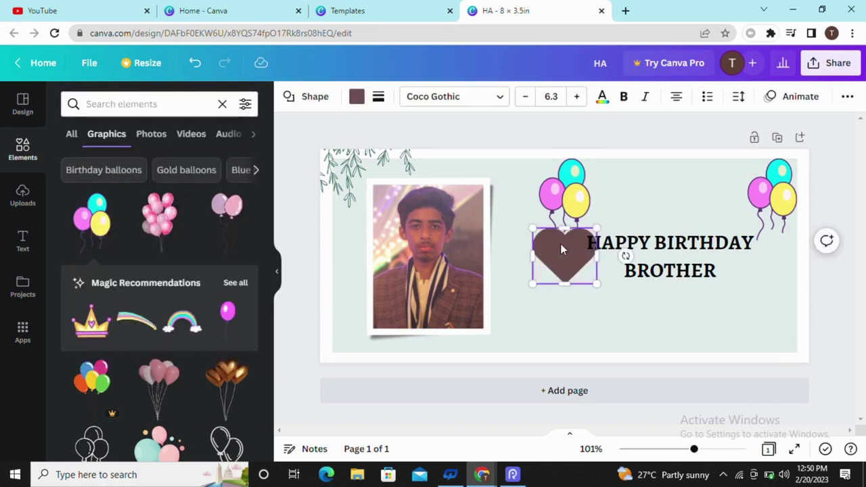
{"action": "key", "text": "Delete"}
{"action": "left_click_drag", "start_coordinate": [562, 247], "coordinate": [572, 207]}
- Add the red heart graphic from a 'heart' search, shrink it and place it below BROTHER
{"action": "left_click", "coordinate": [139, 114]}
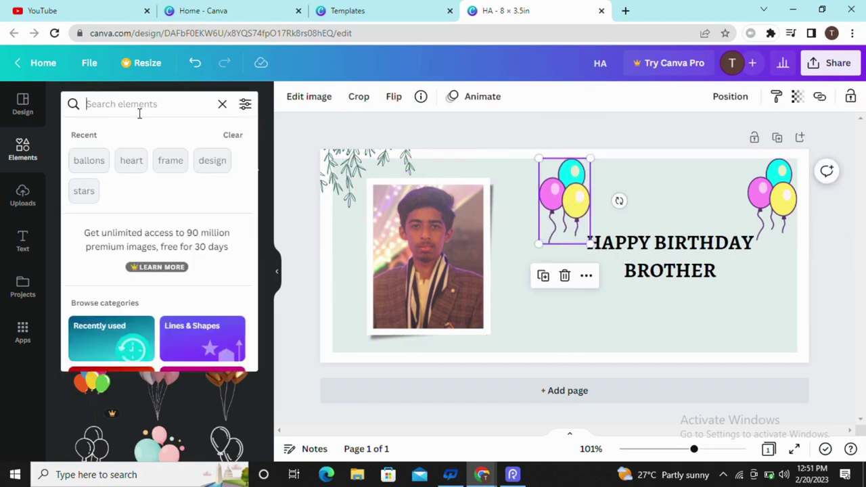
{"action": "type", "text": "heart"}
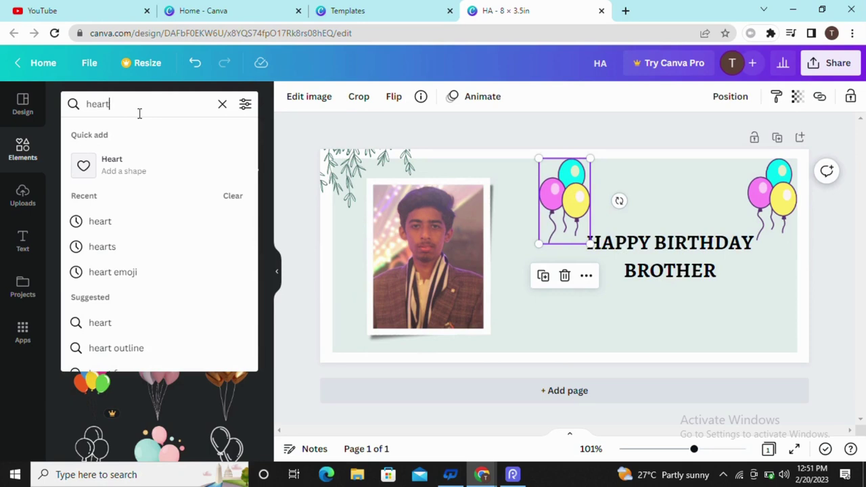
{"action": "key", "text": "Return"}
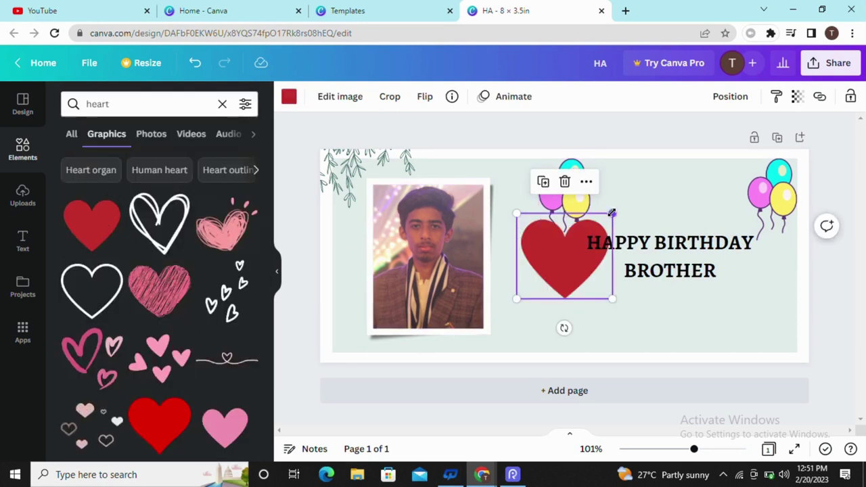
{"action": "mouse_move", "coordinate": [611, 213]}
{"action": "left_mouse_down"}
{"action": "mouse_move", "coordinate": [552, 267]}
{"action": "mouse_move", "coordinate": [677, 298]}
{"action": "left_mouse_up"}
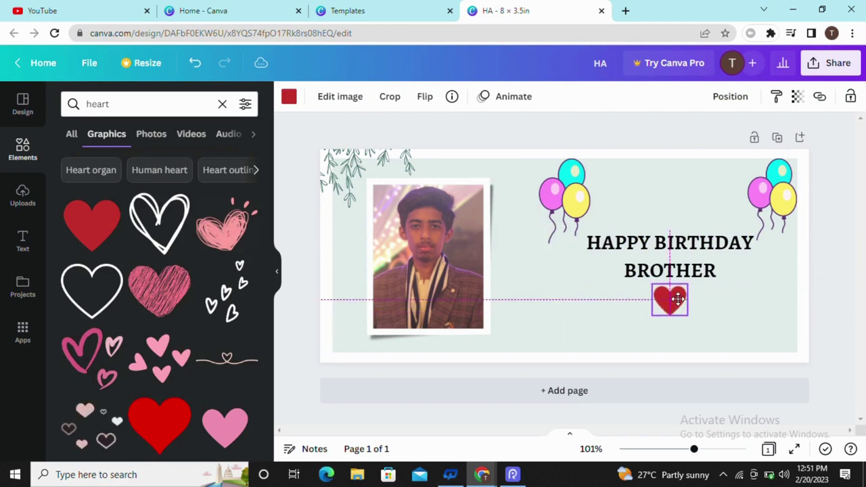
{"action": "left_click", "coordinate": [691, 129]}
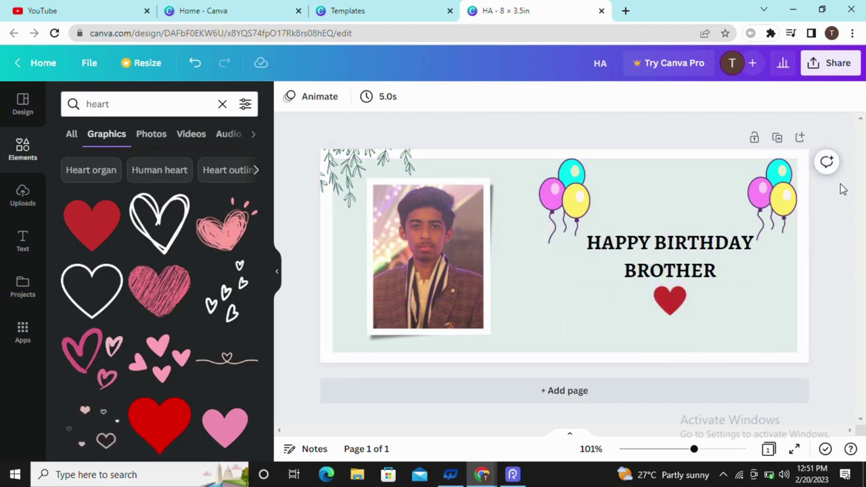
- Nudge the birthday text left and vertically centre it, then align the left balloon bunch
{"action": "left_click_drag", "start_coordinate": [710, 252], "coordinate": [709, 257]}
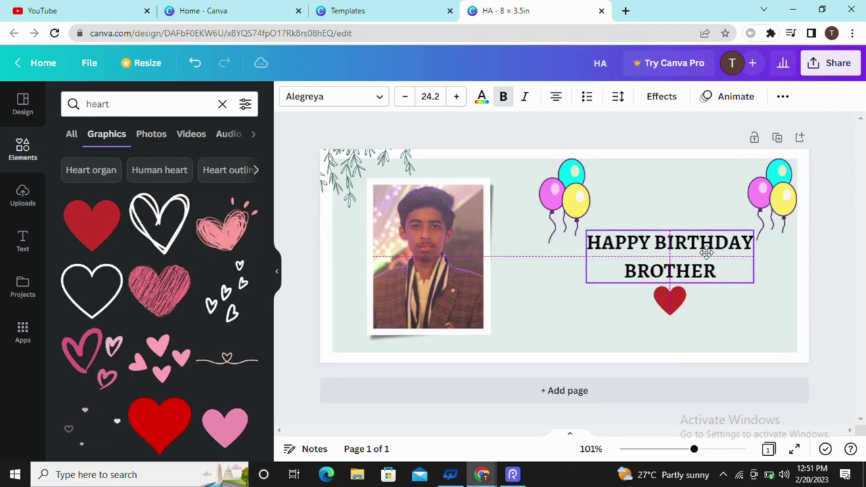
{"action": "left_click", "coordinate": [683, 132]}
{"action": "left_click_drag", "start_coordinate": [682, 269], "coordinate": [679, 257]}
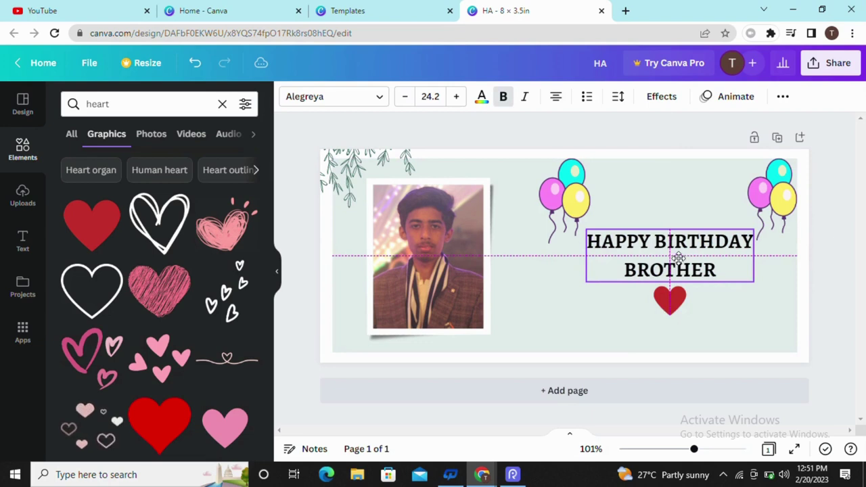
{"action": "left_click", "coordinate": [691, 141]}
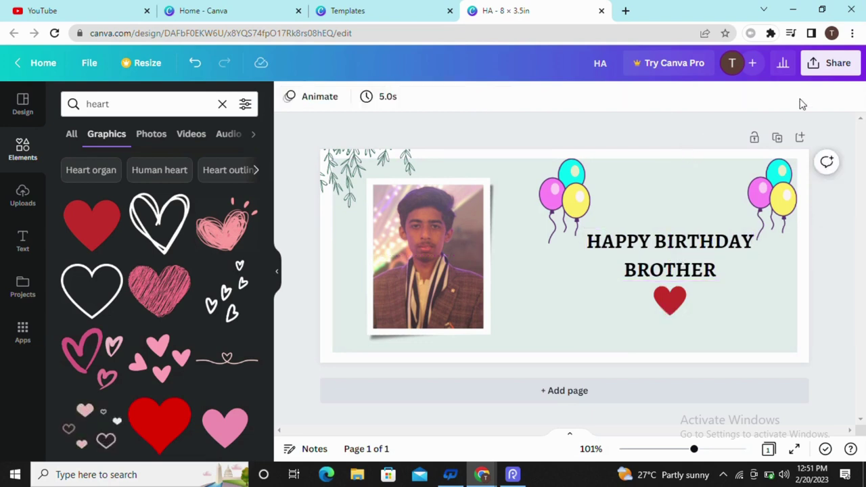
{"action": "left_click_drag", "start_coordinate": [565, 214], "coordinate": [566, 216]}
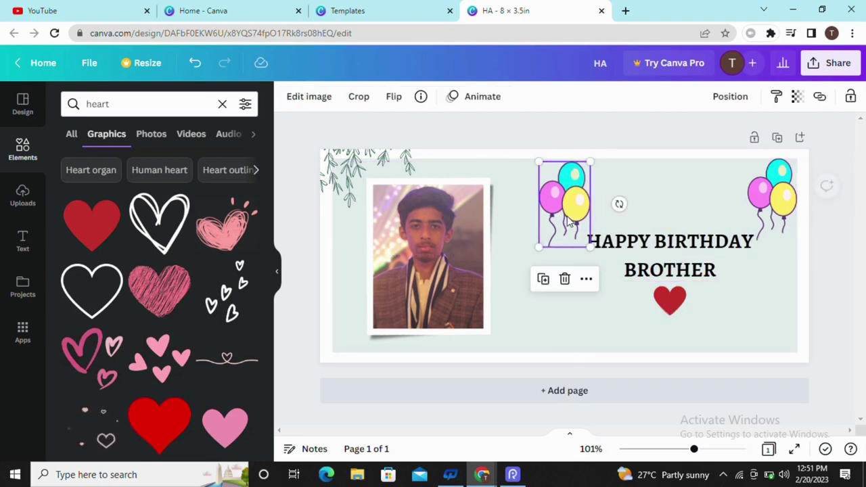
{"action": "left_click", "coordinate": [654, 143]}
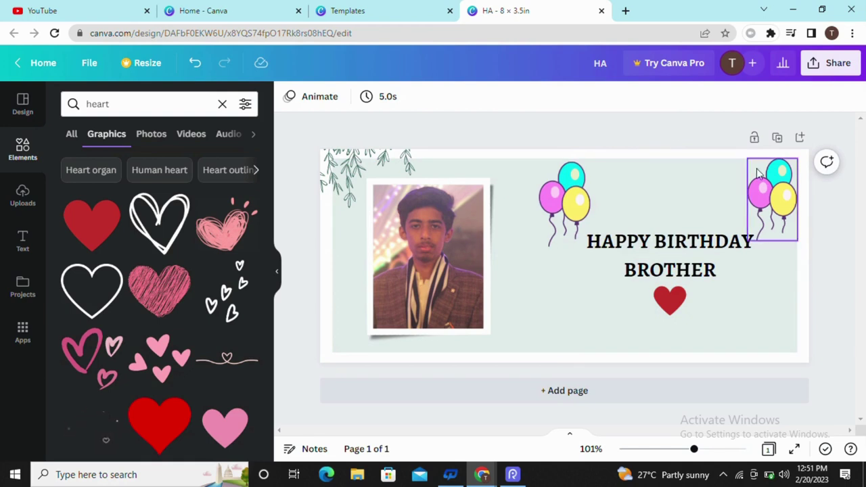
- Shift the birthday text slightly left and centre the red heart under BROTHER
{"action": "left_click_drag", "start_coordinate": [713, 253], "coordinate": [707, 250]}
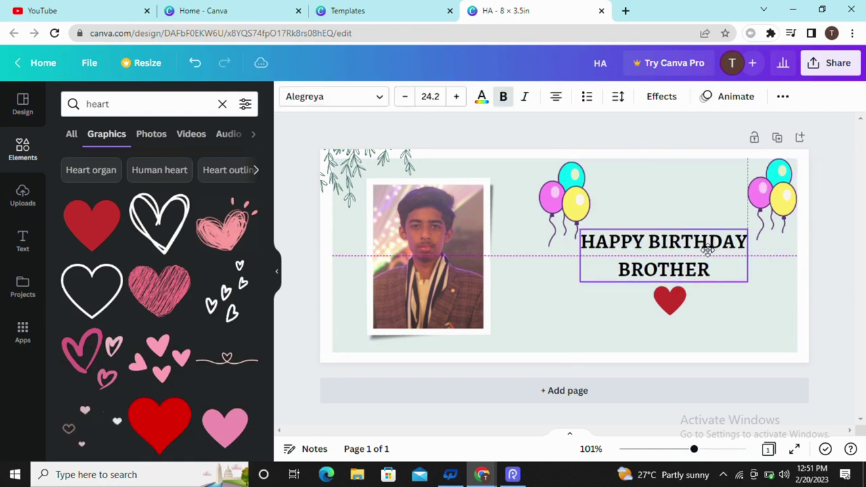
{"action": "left_click", "coordinate": [778, 203]}
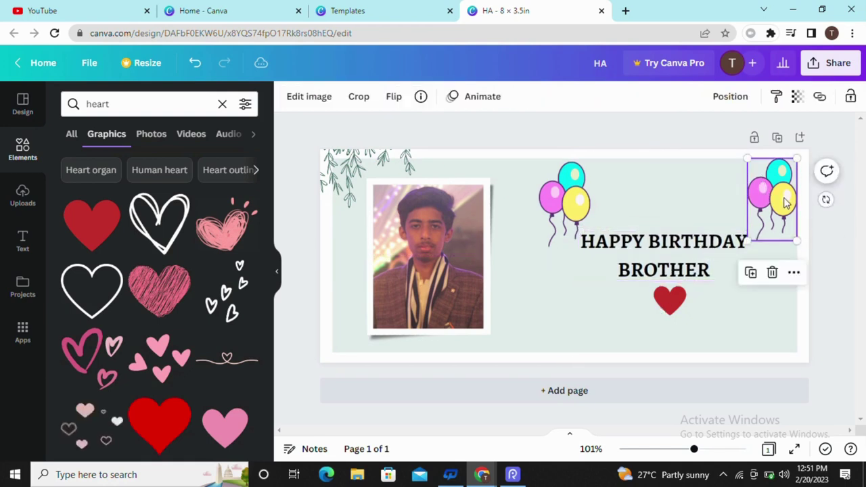
{"action": "left_click", "coordinate": [834, 290]}
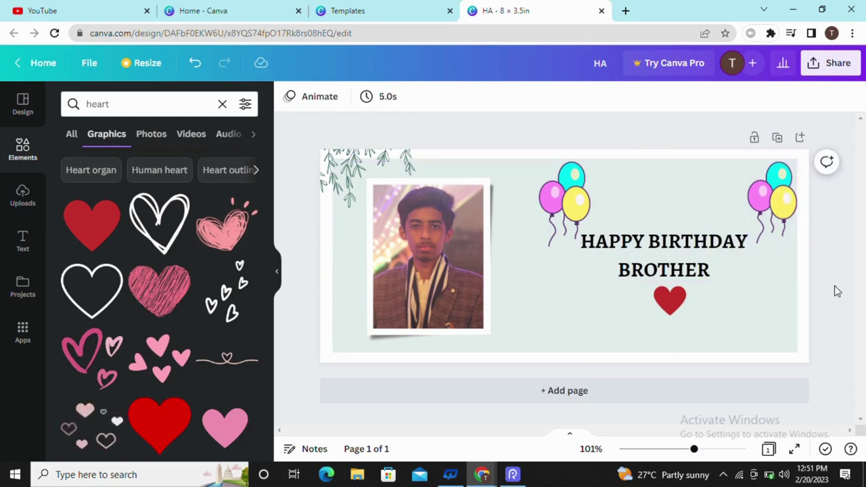
{"action": "left_click", "coordinate": [673, 303]}
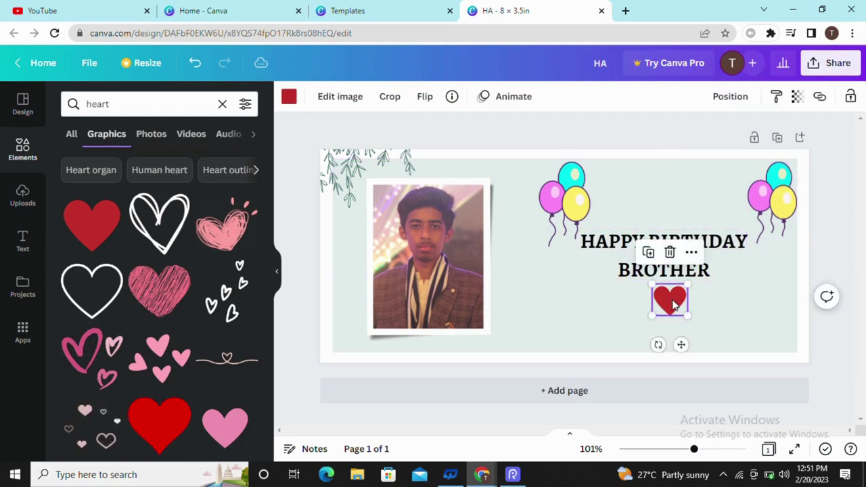
{"action": "left_click_drag", "start_coordinate": [674, 304], "coordinate": [667, 304]}
{"action": "left_click", "coordinate": [837, 282]}
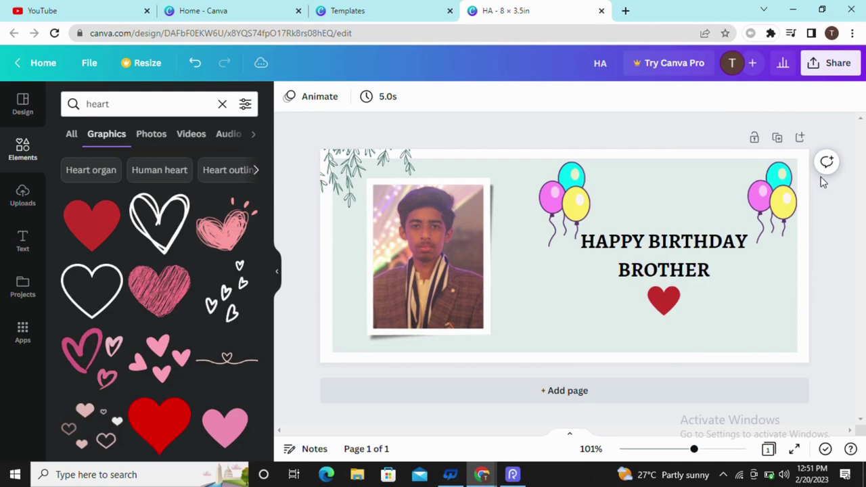
- Download the mug design as PNG file HA (1).png and open it in the image viewer
{"action": "left_click", "coordinate": [822, 68]}
{"action": "left_click", "coordinate": [680, 367]}
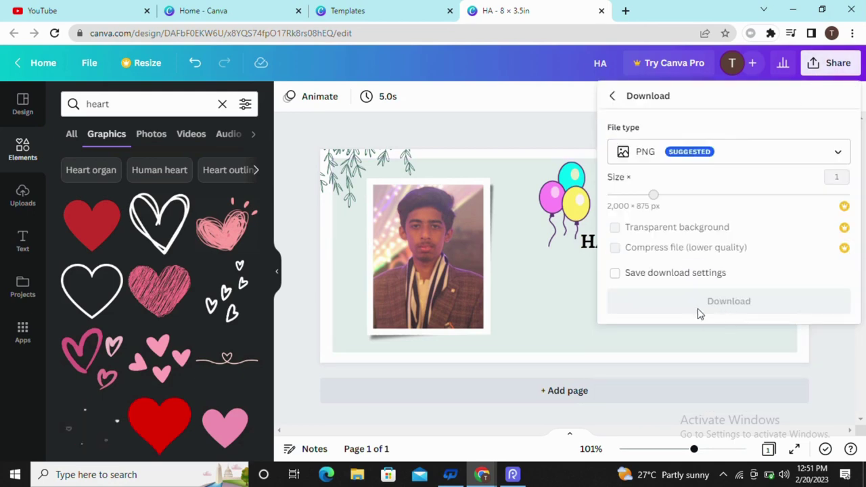
{"action": "left_click", "coordinate": [719, 308]}
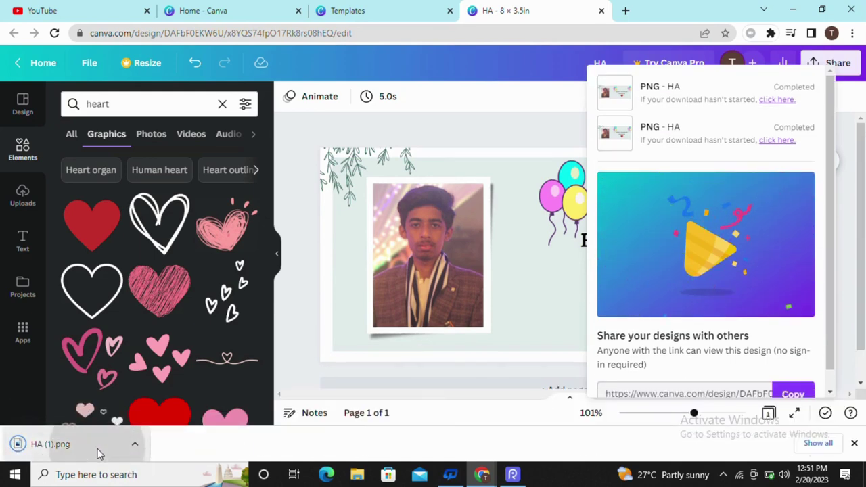
{"action": "left_click", "coordinate": [100, 454]}
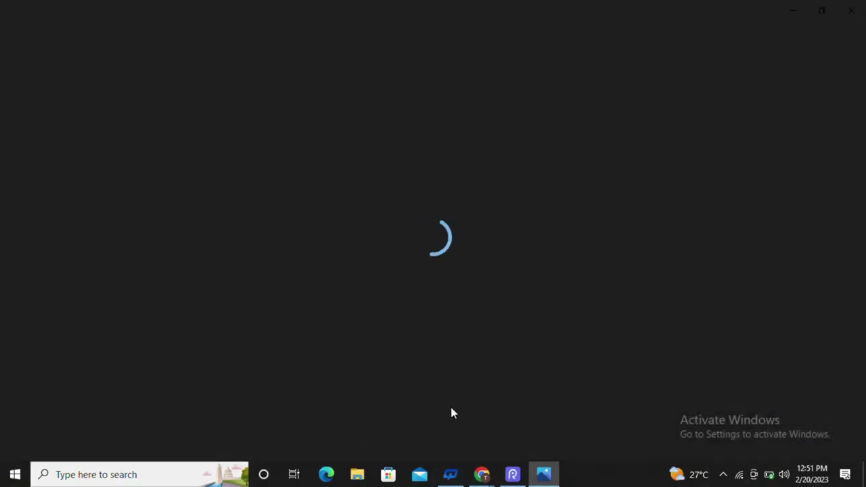